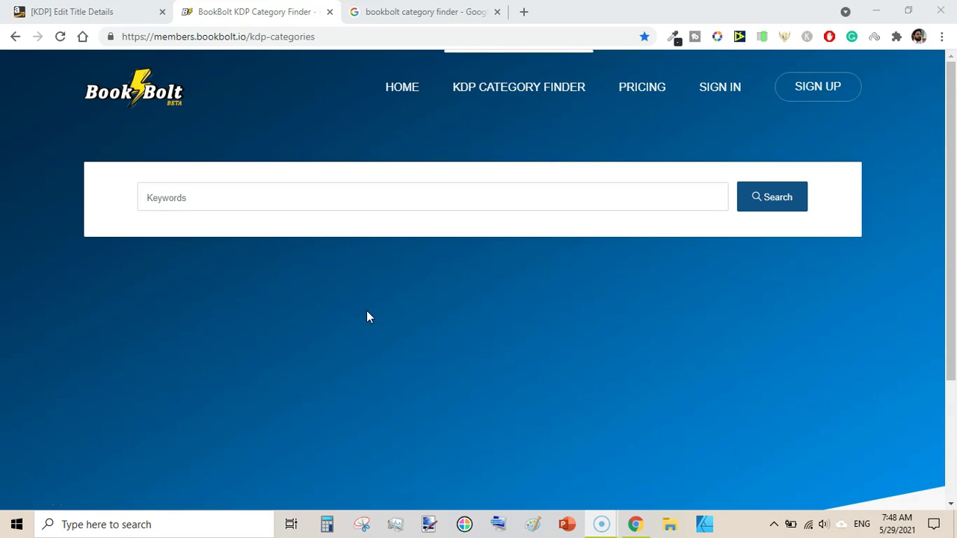
Step: Open the category chooser on the KDP Edit Title Details page and return to the BookBolt KDP Category Finder
{"action": "left_click", "coordinate": [72, 11]}
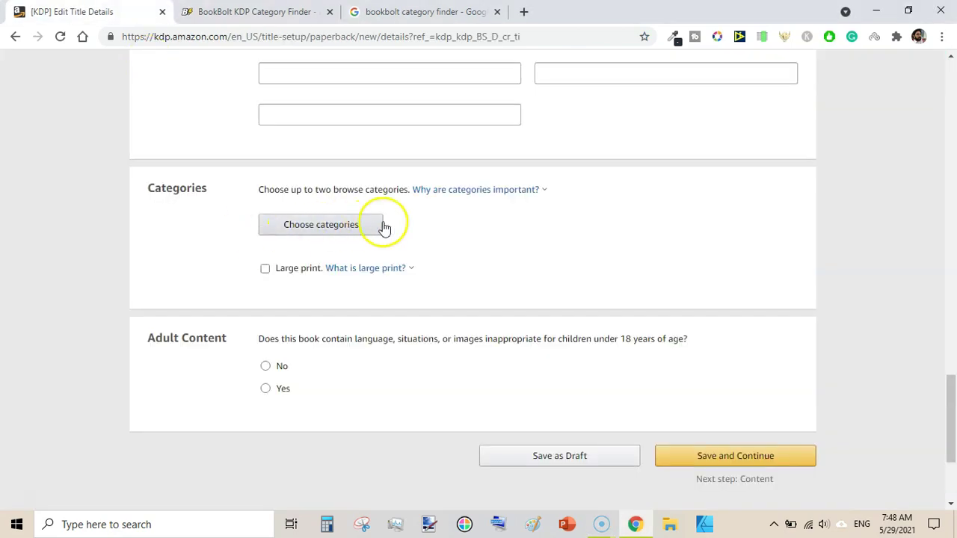
{"action": "left_click", "coordinate": [343, 228]}
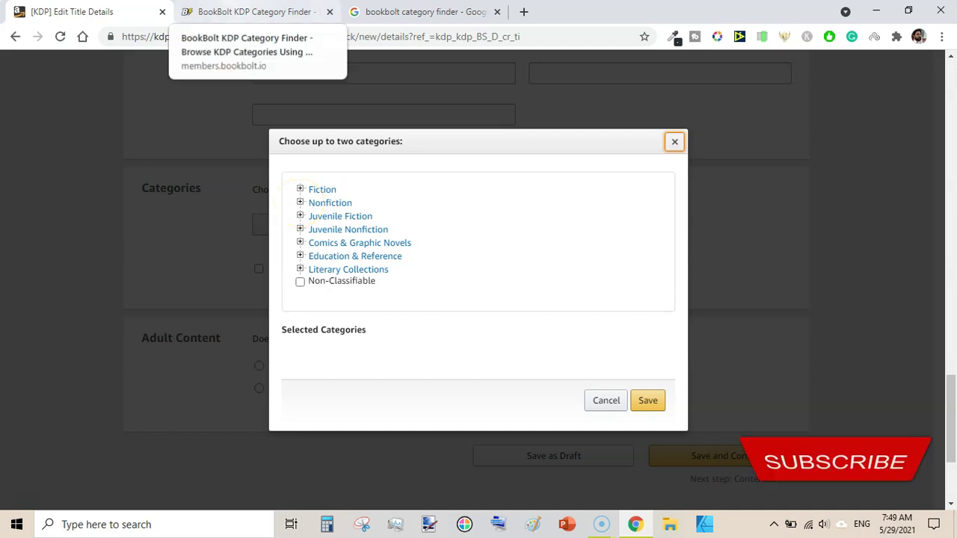
{"action": "left_click", "coordinate": [250, 12]}
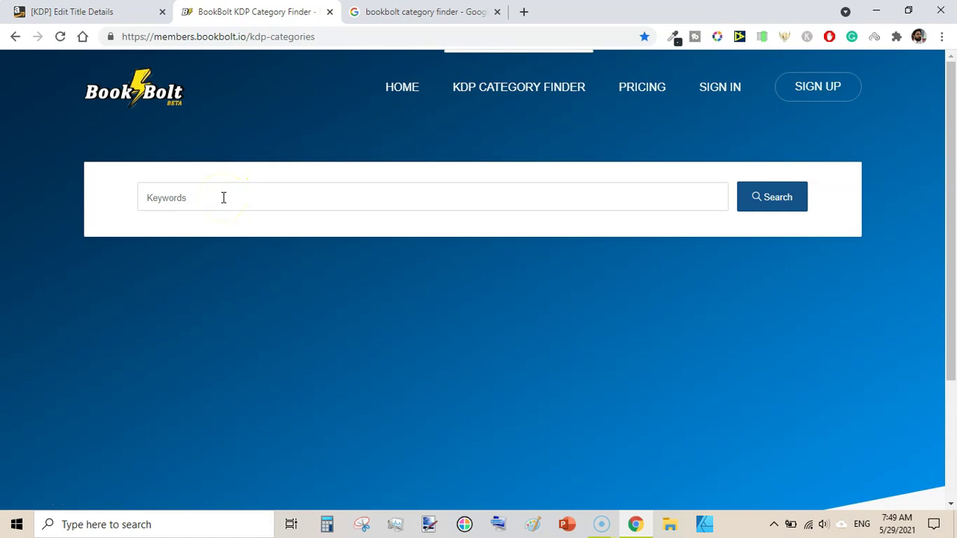
Step: Open the BookBolt KDP Category Finder from the "bookbolt category finder" Google results and close the duplicate page
{"action": "left_click", "coordinate": [418, 11]}
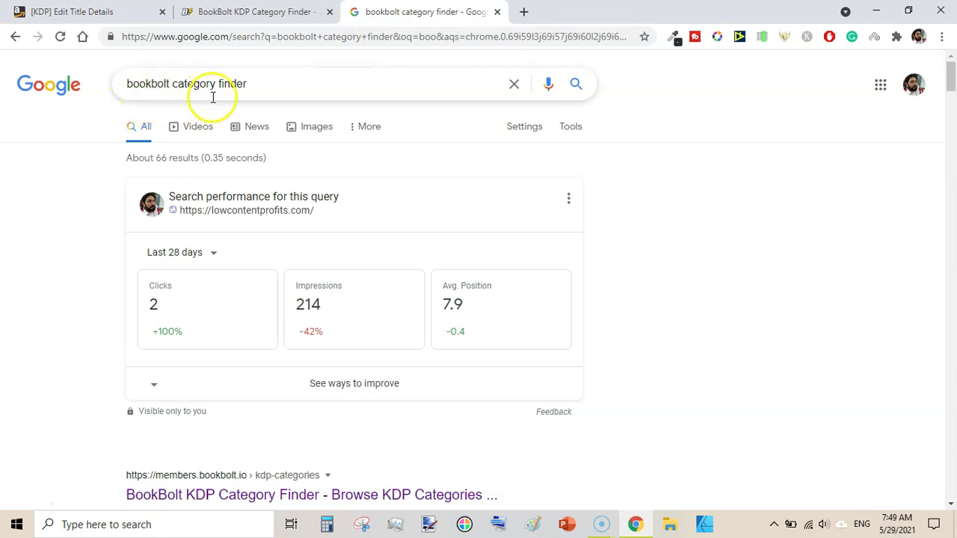
{"action": "left_click_drag", "start_coordinate": [950, 74], "coordinate": [950, 91]}
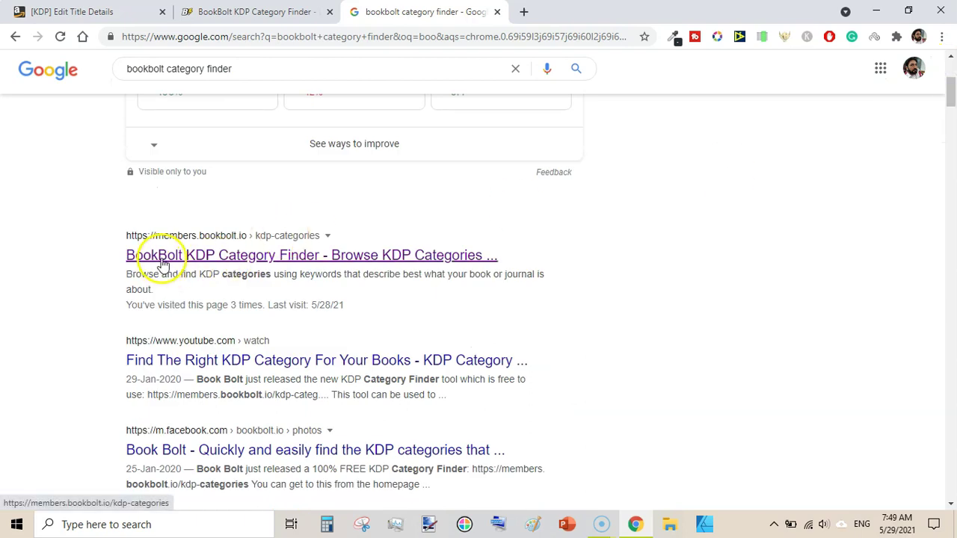
{"action": "left_click", "coordinate": [299, 260]}
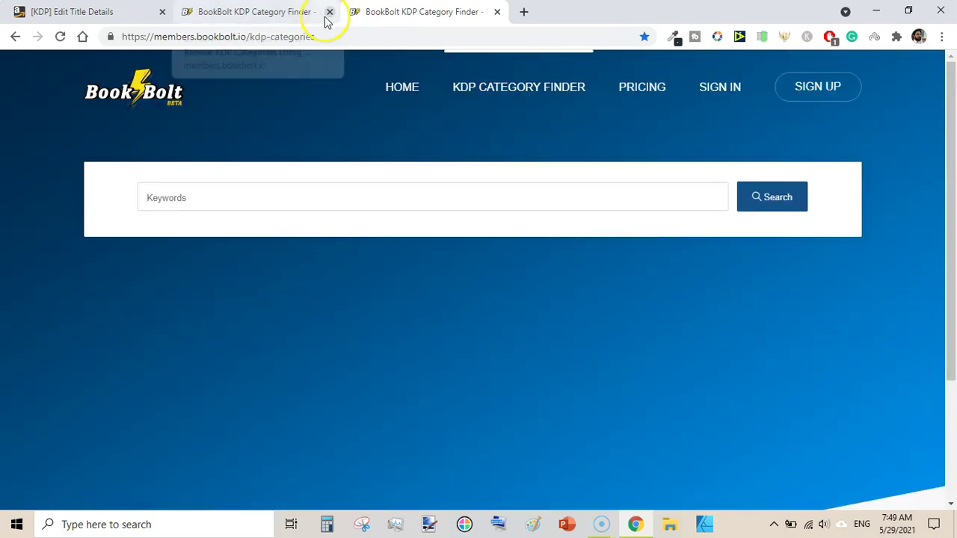
{"action": "left_click", "coordinate": [328, 13]}
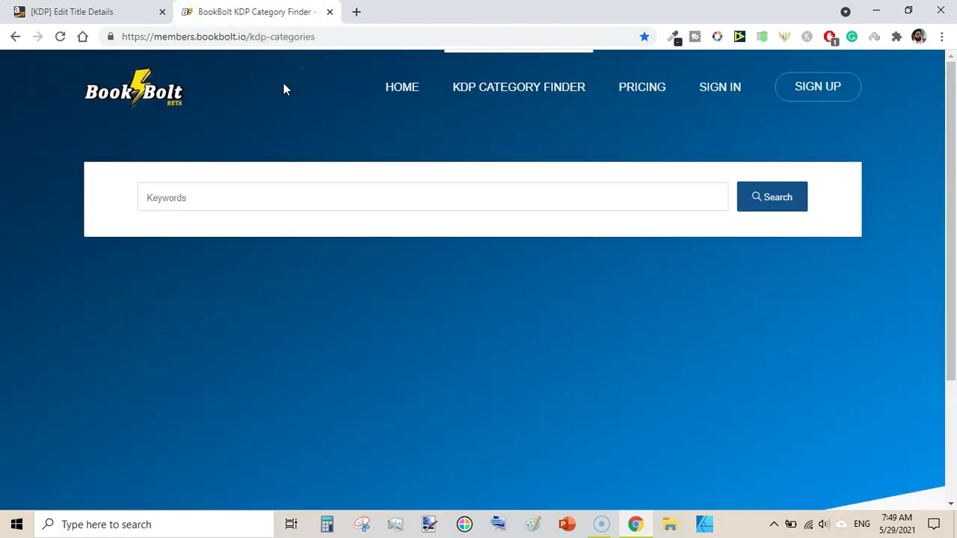
Step: Search the KDP Category Finder for "games" and look through the first suggested categories
{"action": "left_click", "coordinate": [222, 193]}
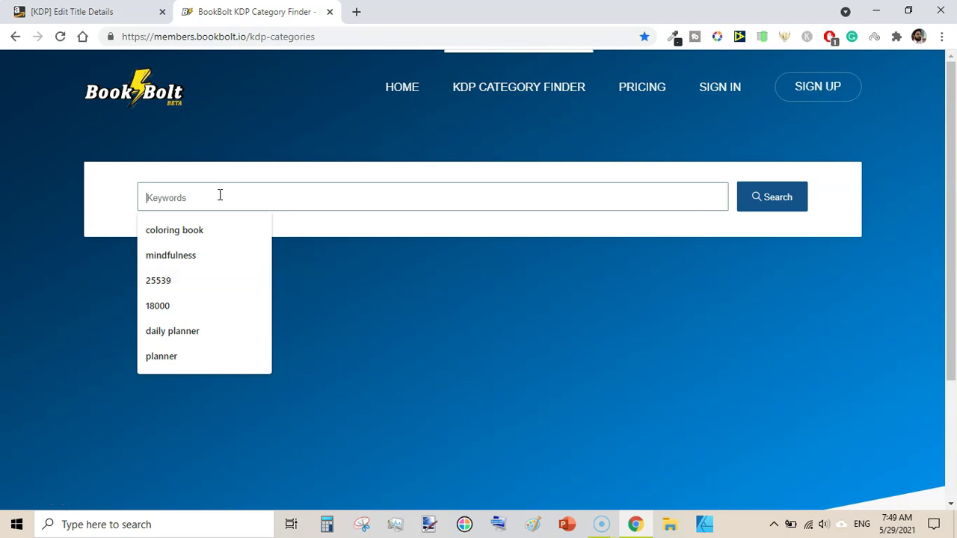
{"action": "type", "text": "games"}
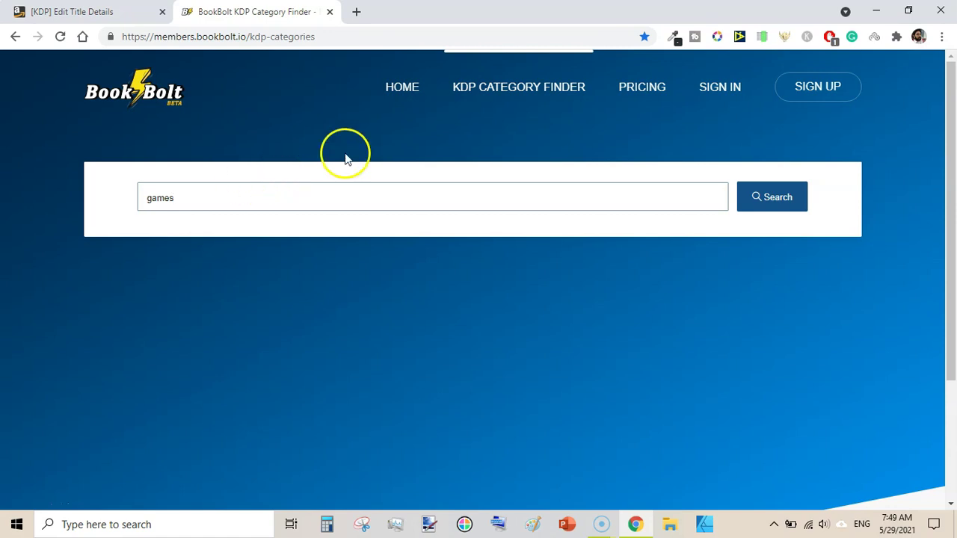
{"action": "left_click", "coordinate": [785, 208]}
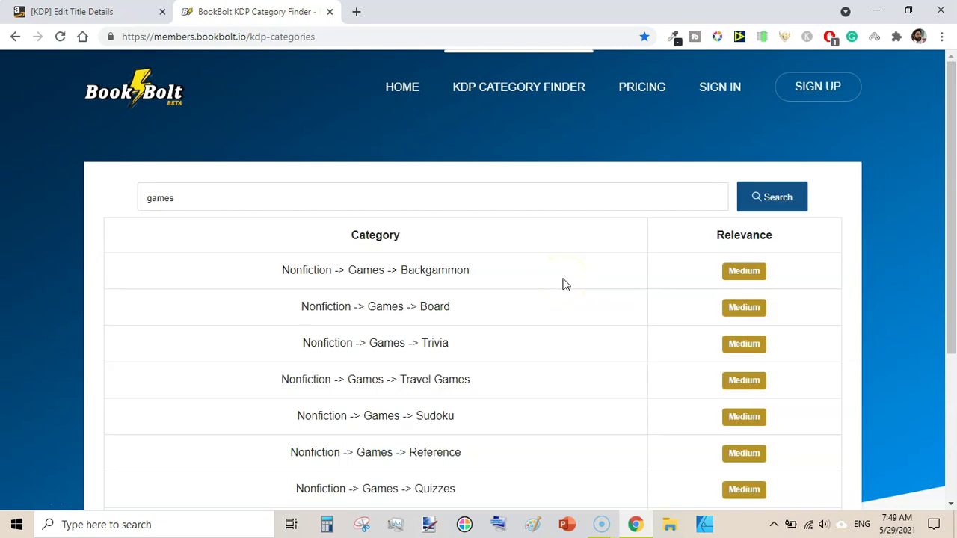
{"action": "left_click_drag", "start_coordinate": [948, 124], "coordinate": [948, 163]}
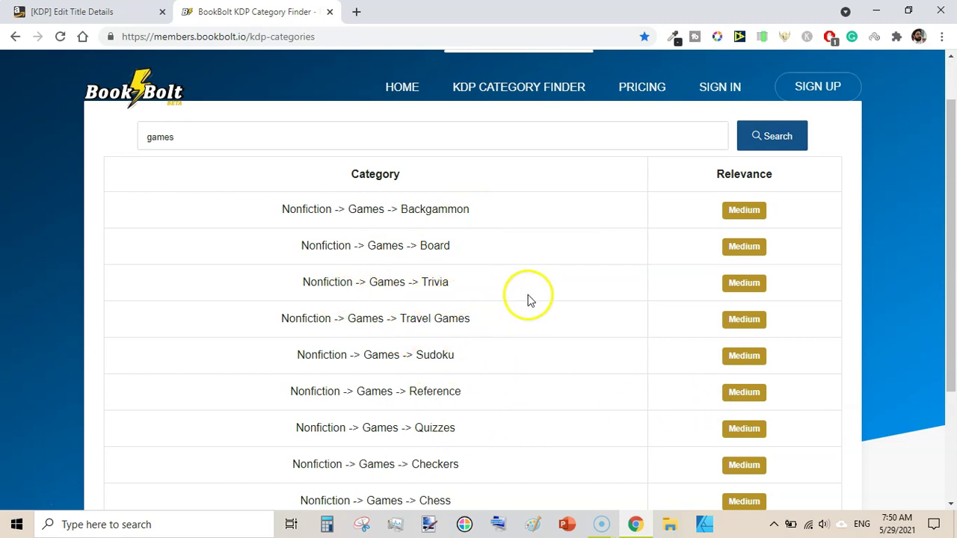
Step: Highlight the Nonfiction -> Games -> Sudoku path, compare it with KDP's category tree, and review the rest of the games results
{"action": "left_click", "coordinate": [293, 357]}
{"action": "left_click_drag", "start_coordinate": [294, 357], "coordinate": [449, 355]}
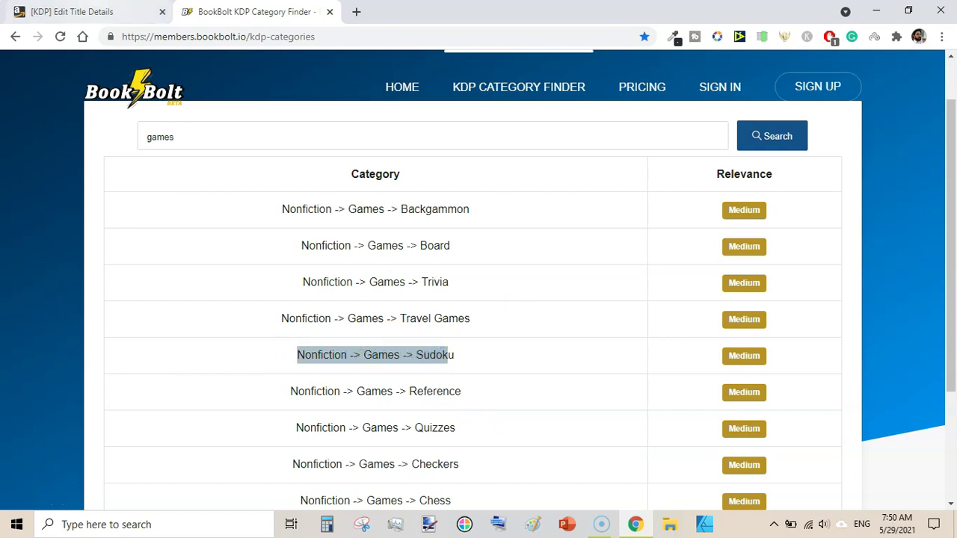
{"action": "left_click", "coordinate": [71, 12]}
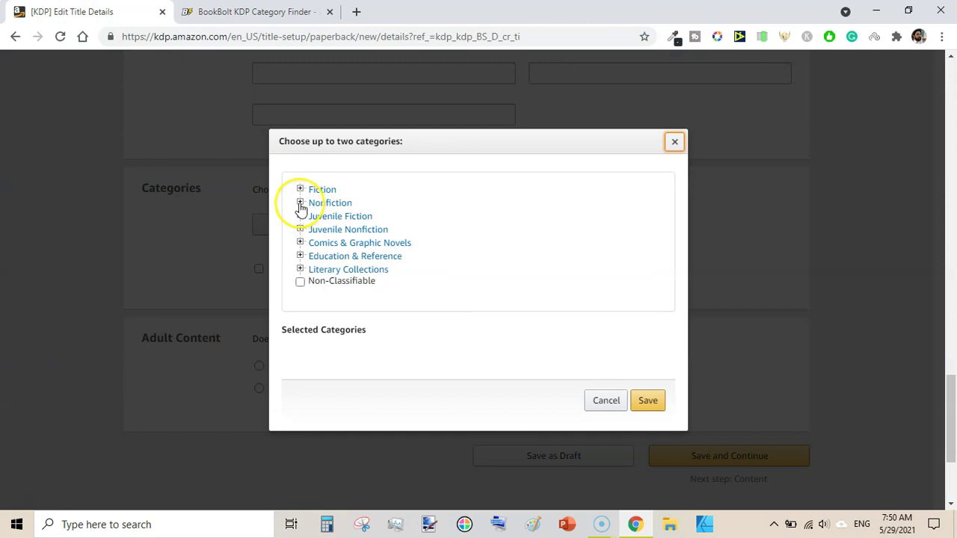
{"action": "key", "text": "ctrl+Tab"}
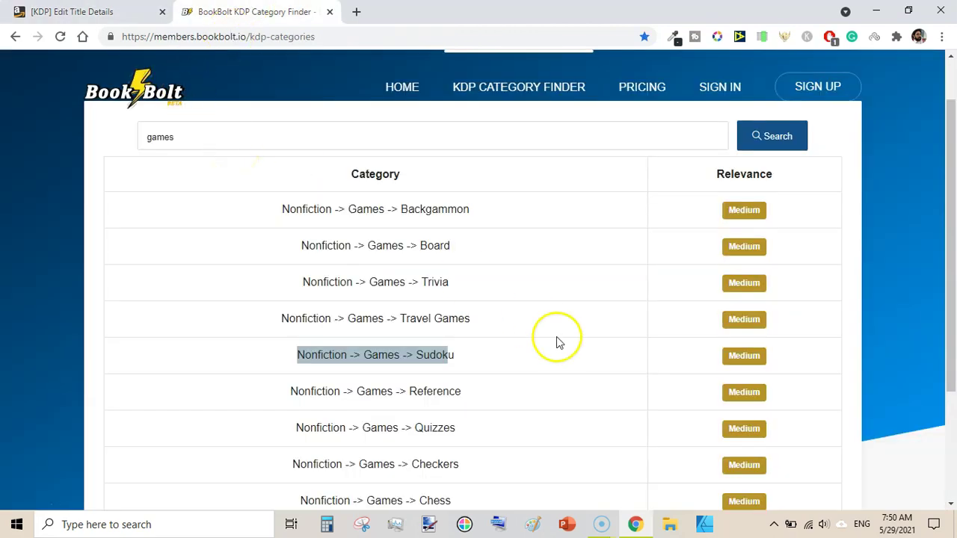
{"action": "left_click_drag", "start_coordinate": [947, 202], "coordinate": [953, 301]}
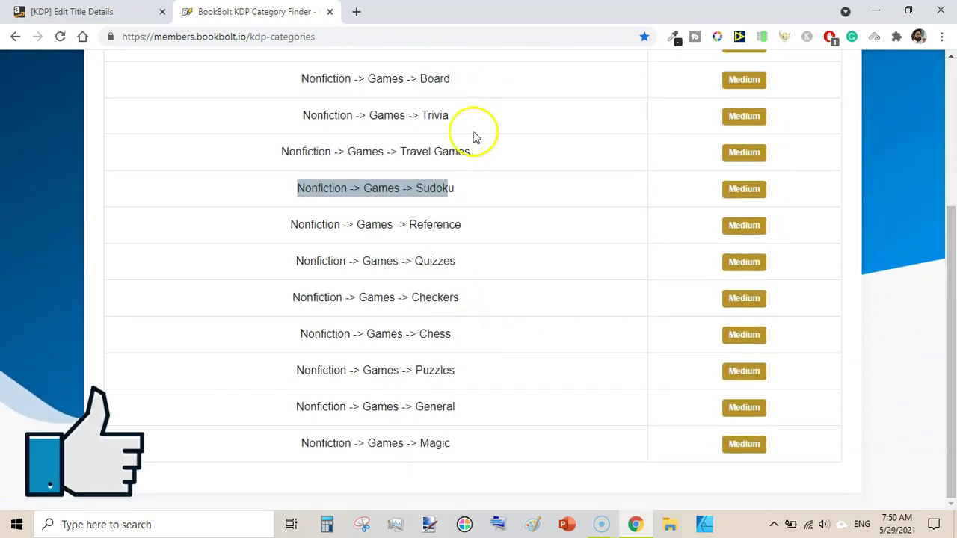
{"action": "left_click", "coordinate": [340, 185]}
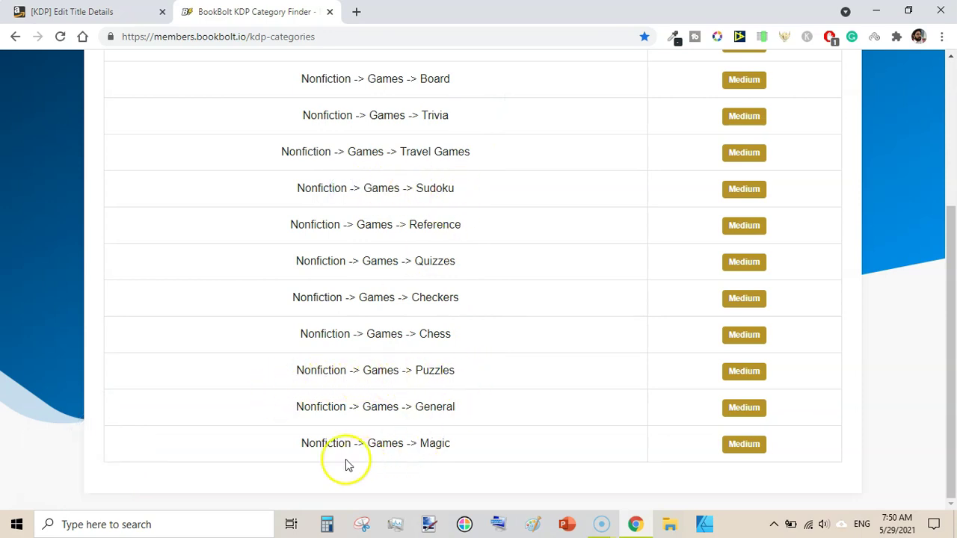
Step: Search the KDP Category Finder for "math" and review the suggested categories
{"action": "left_click_drag", "start_coordinate": [954, 288], "coordinate": [948, 100]}
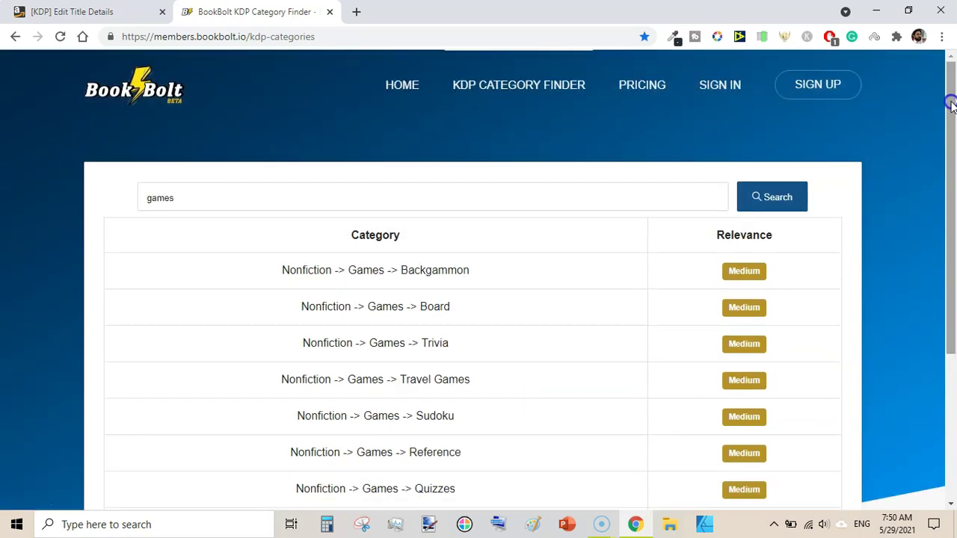
{"action": "double_click", "coordinate": [331, 194]}
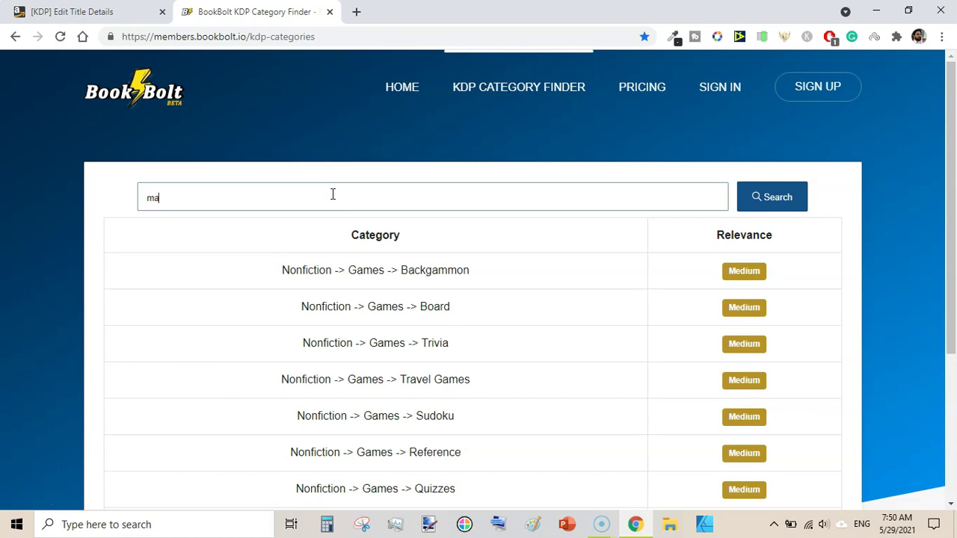
{"action": "type", "text": "math"}
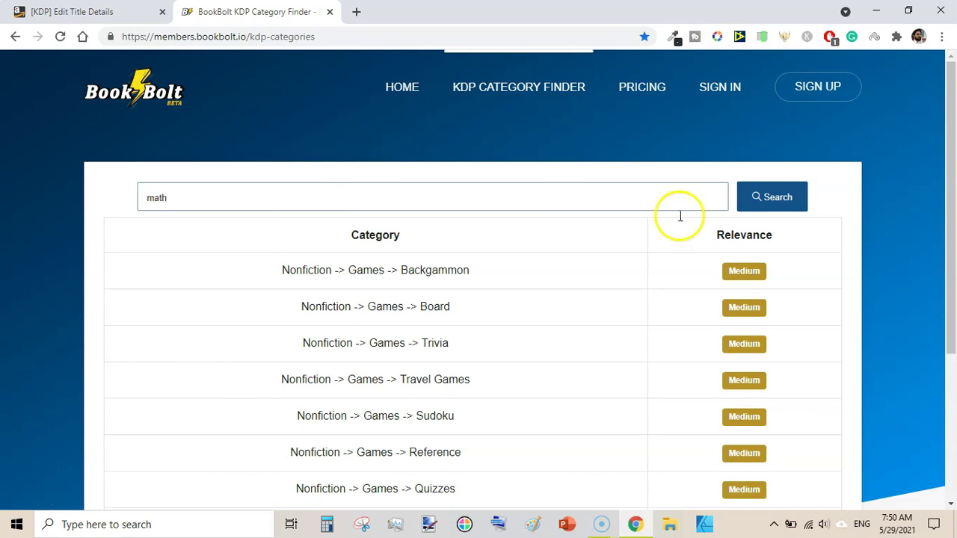
{"action": "left_click", "coordinate": [774, 198]}
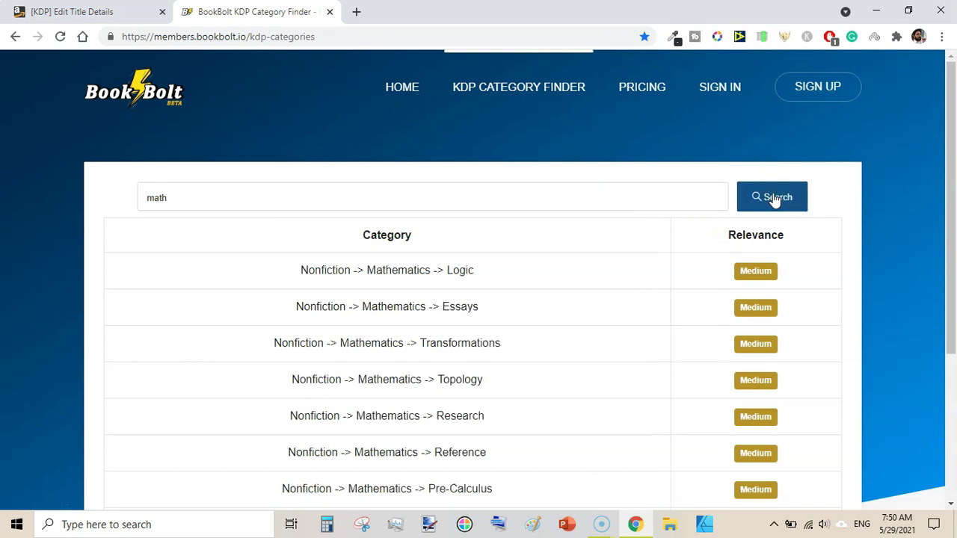
{"action": "left_click_drag", "start_coordinate": [948, 213], "coordinate": [953, 333]}
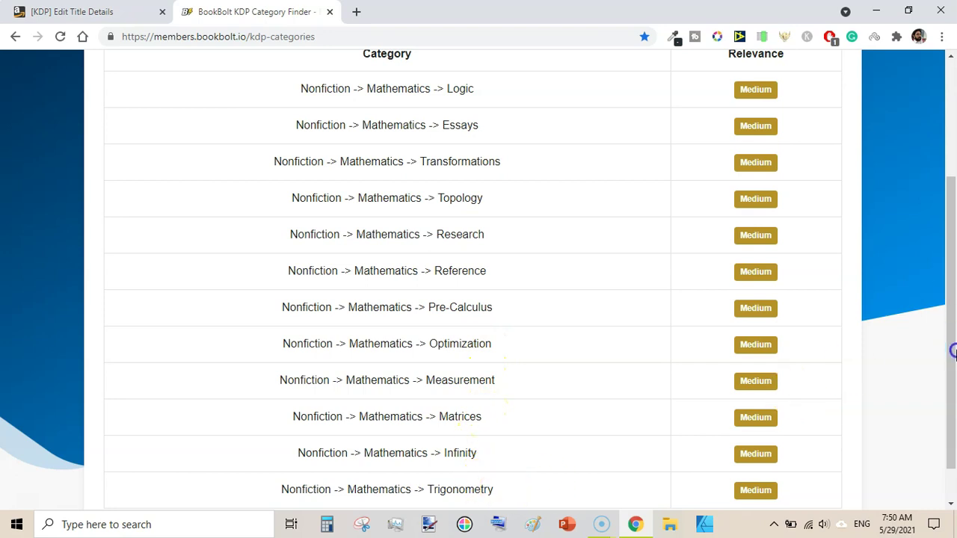
Step: Search the KDP Category Finder for the narrower keyword "arithmetic"
{"action": "left_click", "coordinate": [200, 193]}
{"action": "type", "text": "arithmetic"}
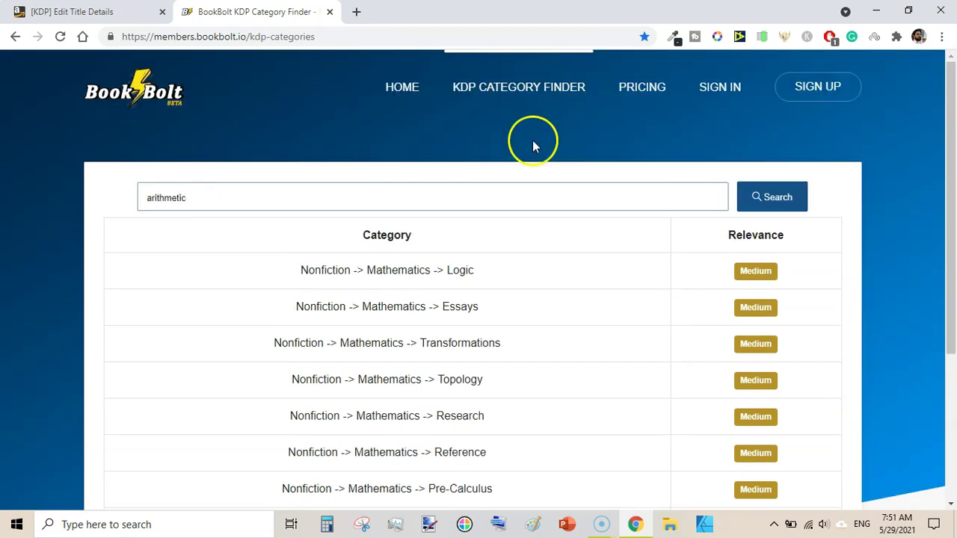
{"action": "left_click", "coordinate": [776, 196]}
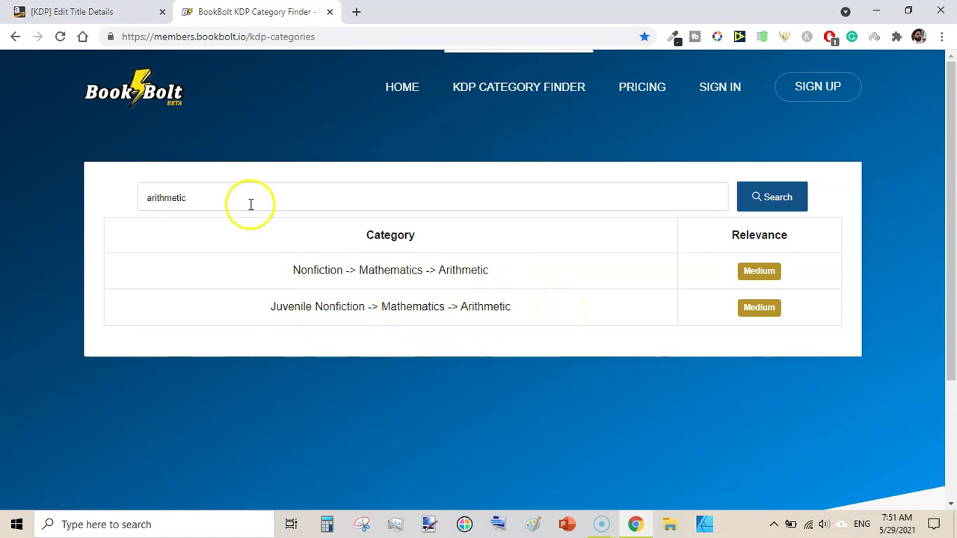
Step: Search the KDP Category Finder for "coloring book" and review the full list of suggested categories
{"action": "double_click", "coordinate": [208, 184]}
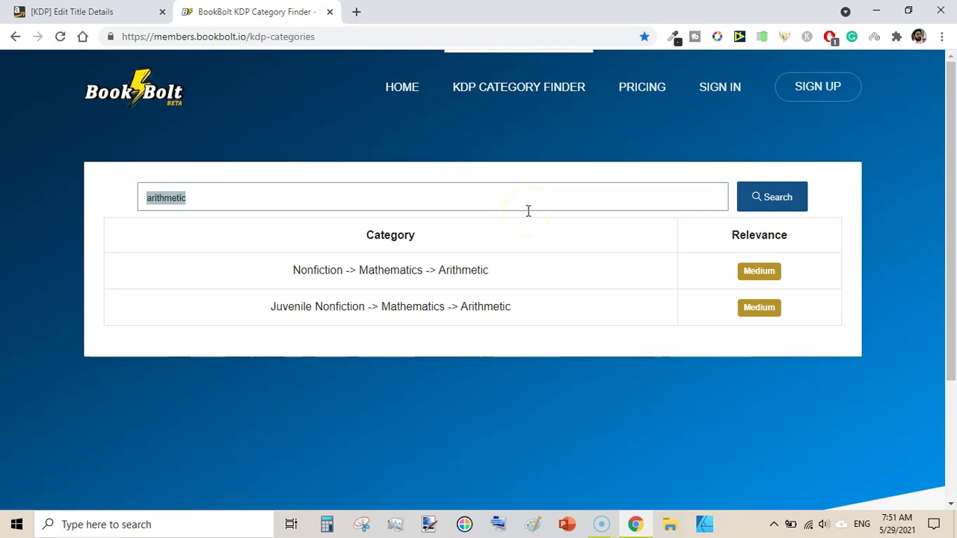
{"action": "type", "text": "coloring"}
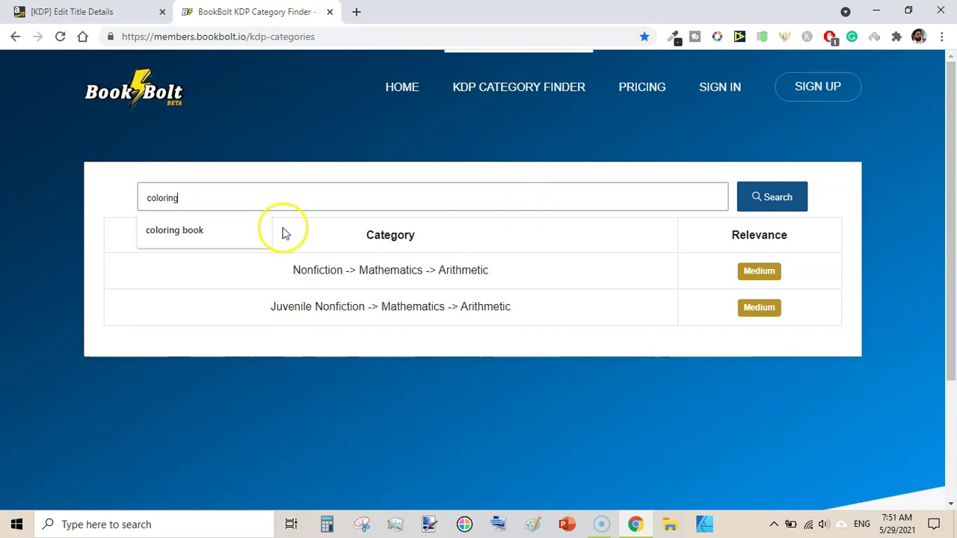
{"action": "left_click", "coordinate": [245, 230]}
{"action": "left_click", "coordinate": [774, 198]}
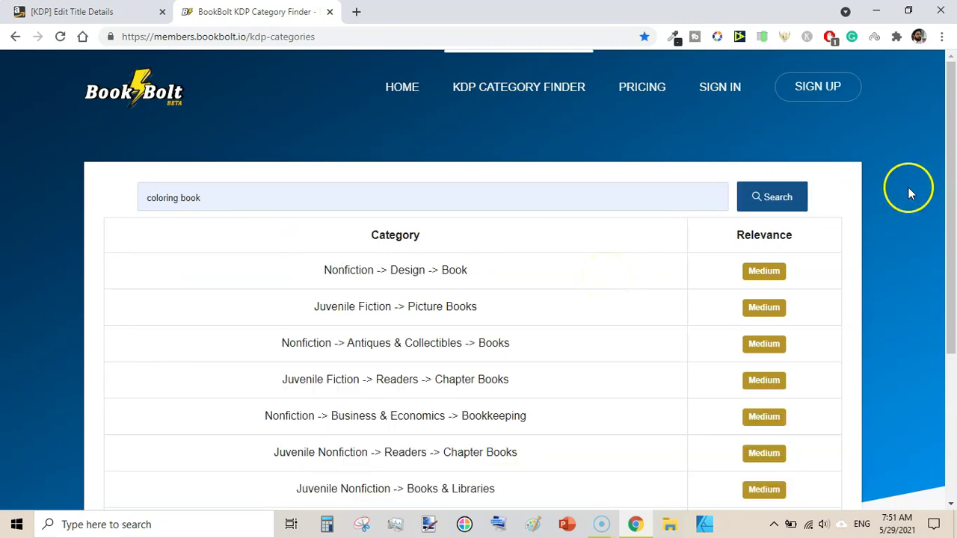
{"action": "left_click_drag", "start_coordinate": [951, 179], "coordinate": [947, 255]}
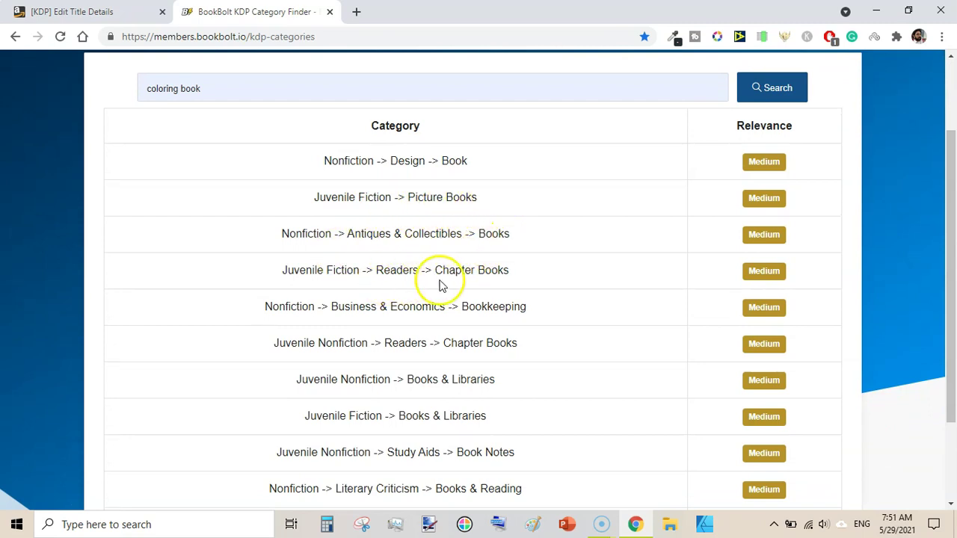
{"action": "left_click_drag", "start_coordinate": [947, 255], "coordinate": [953, 321]}
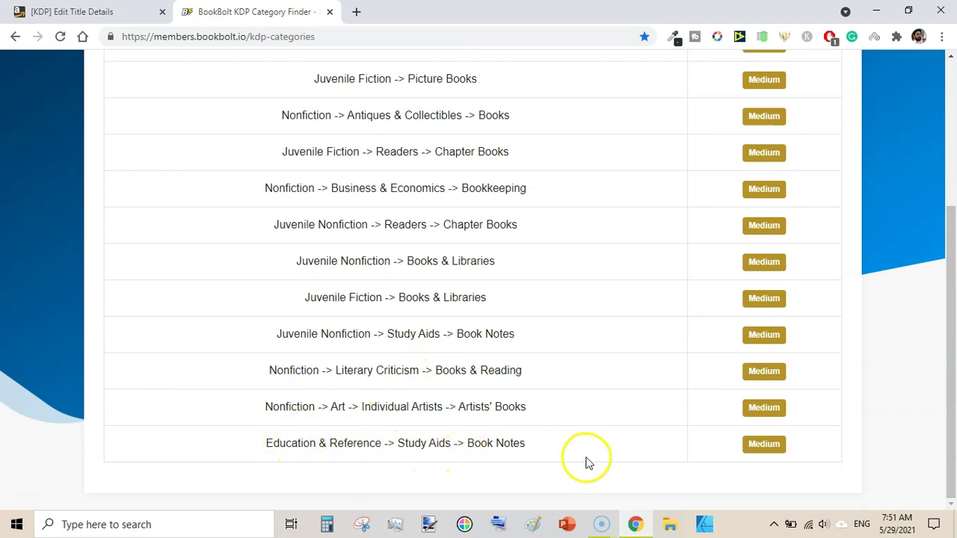
Step: Replace the keyword with "log book", run the category search, and review the suggested categories
{"action": "left_click_drag", "start_coordinate": [951, 344], "coordinate": [953, 123]}
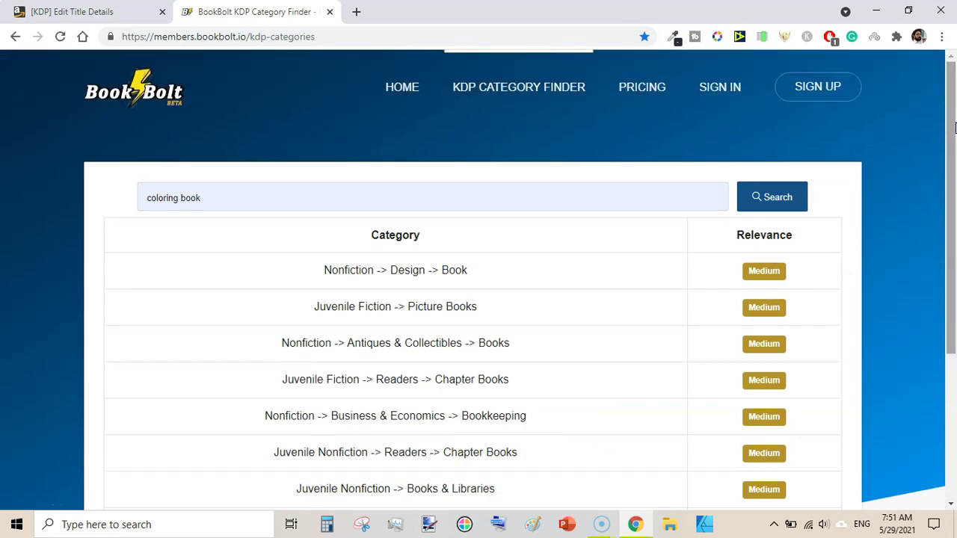
{"action": "triple_click", "coordinate": [207, 200]}
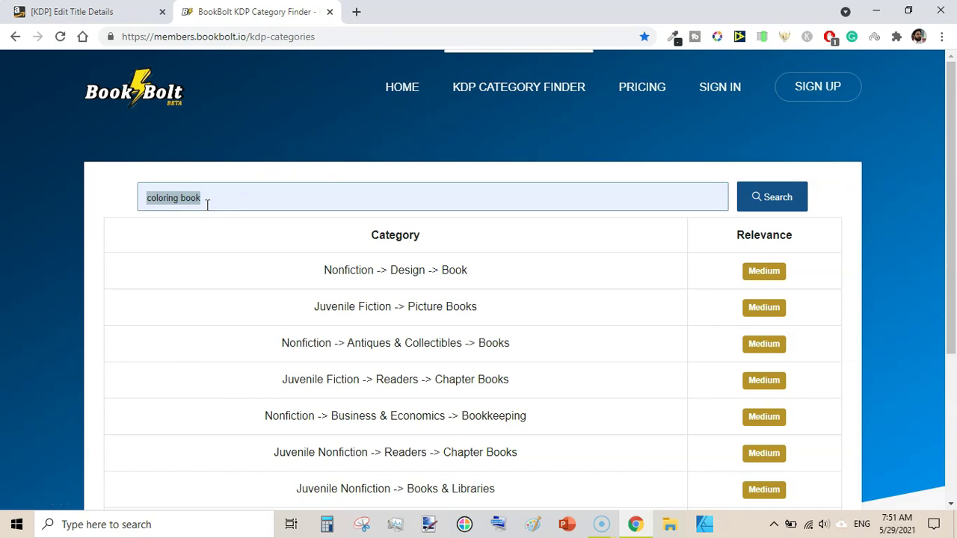
{"action": "key", "text": "BackSpace"}
{"action": "type", "text": "log book"}
{"action": "left_click", "coordinate": [772, 198]}
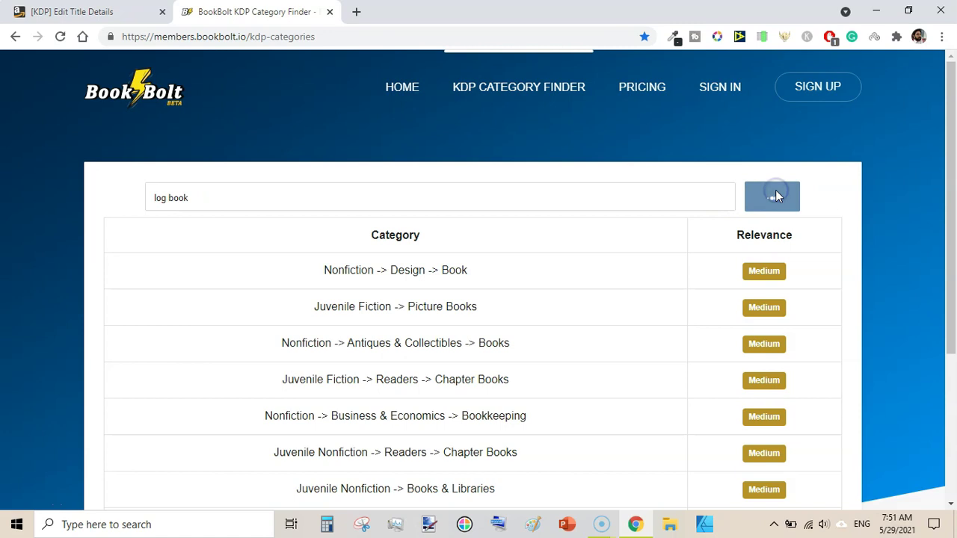
{"action": "left_click_drag", "start_coordinate": [944, 157], "coordinate": [954, 297]}
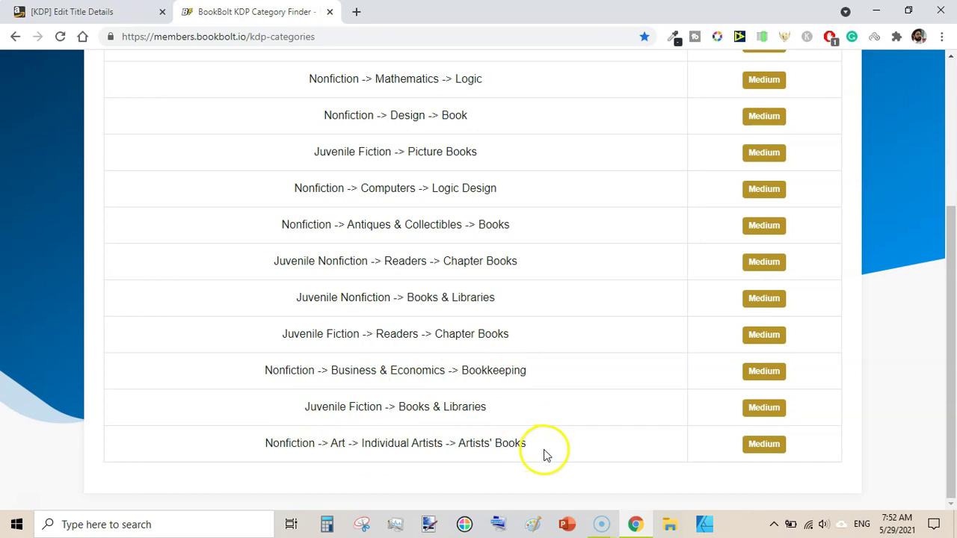
Step: Replace the keyword with "journal" and run the category search
{"action": "scroll", "coordinate": [731, 381], "scroll_direction": "up", "scroll_amount": 5}
{"action": "double_click", "coordinate": [210, 197]}
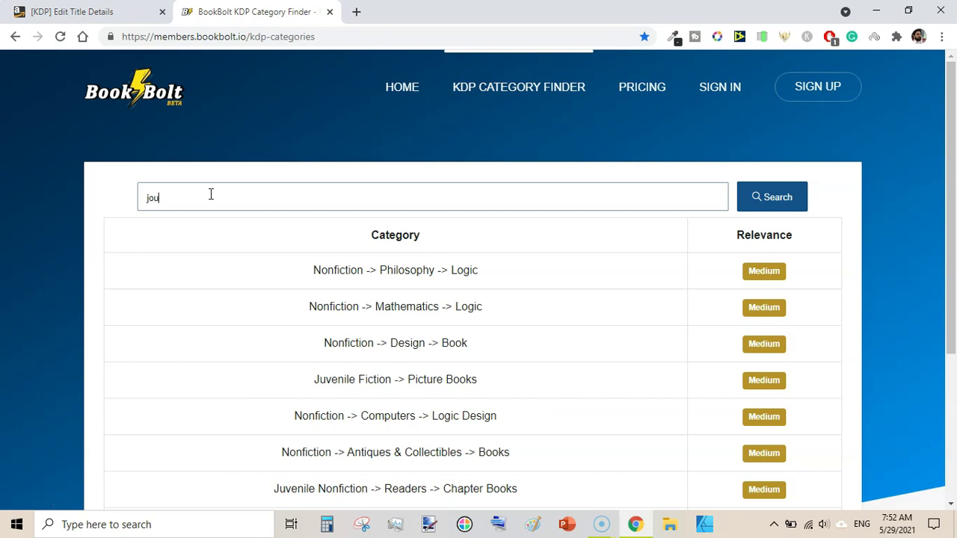
{"action": "left_click", "coordinate": [782, 203]}
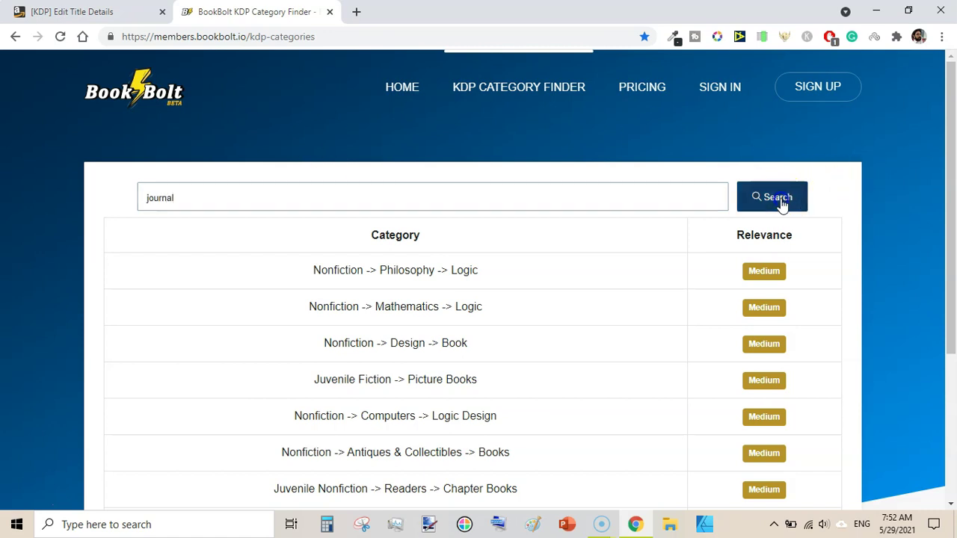
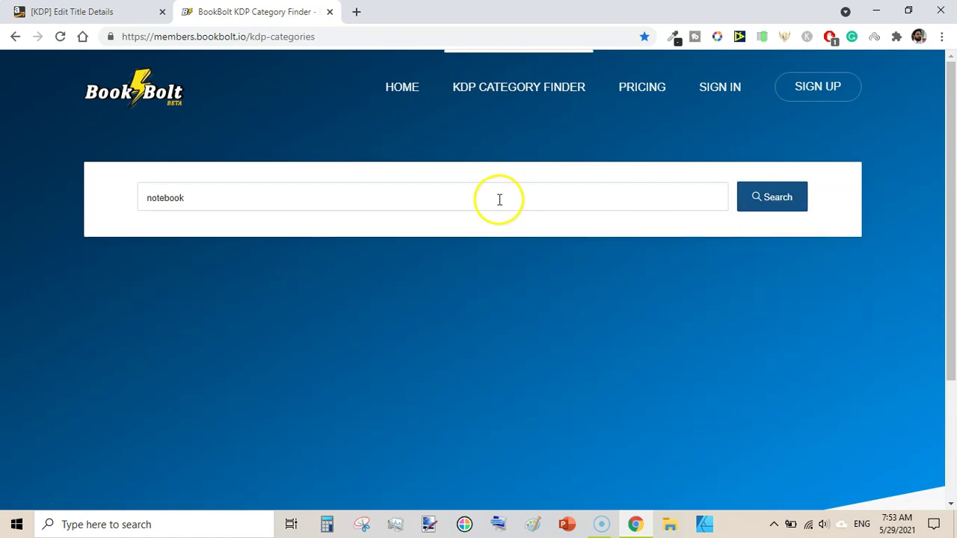
Step: Replace the keyword with "planner" and run the category search
{"action": "triple_click", "coordinate": [499, 199]}
{"action": "key", "text": "BackSpace"}
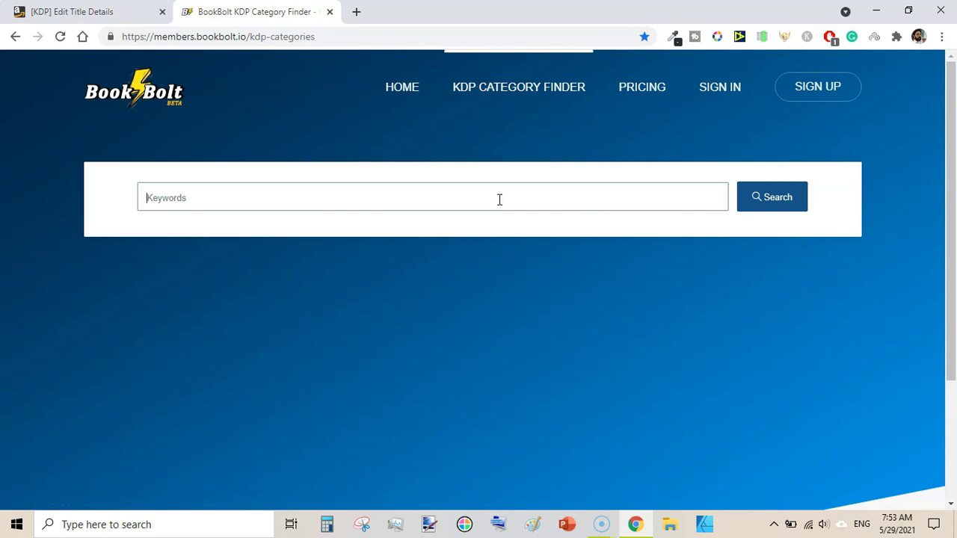
{"action": "type", "text": "planner"}
{"action": "left_click", "coordinate": [777, 200]}
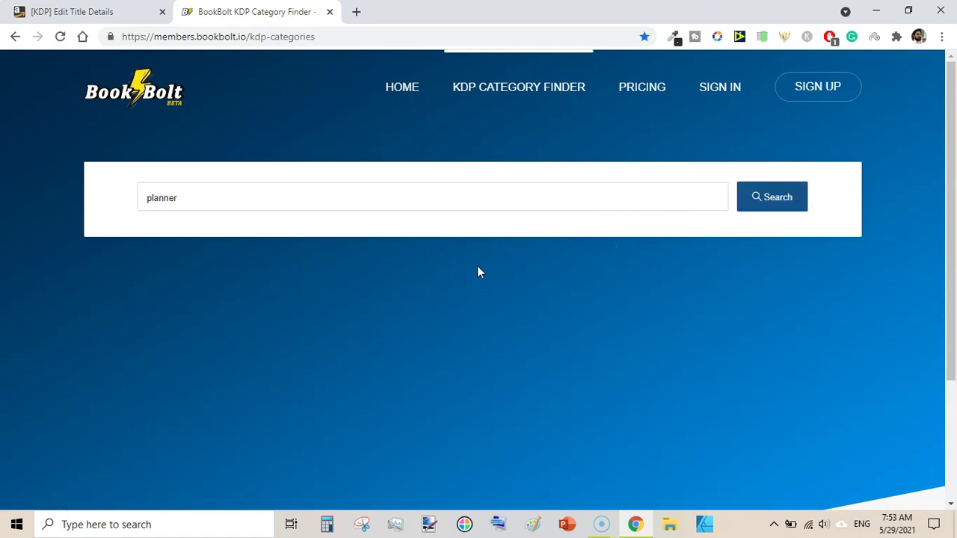
Step: Search the KDP categories for "fitness" and review the full list of suggestions down to the last row
{"action": "double_click", "coordinate": [368, 197]}
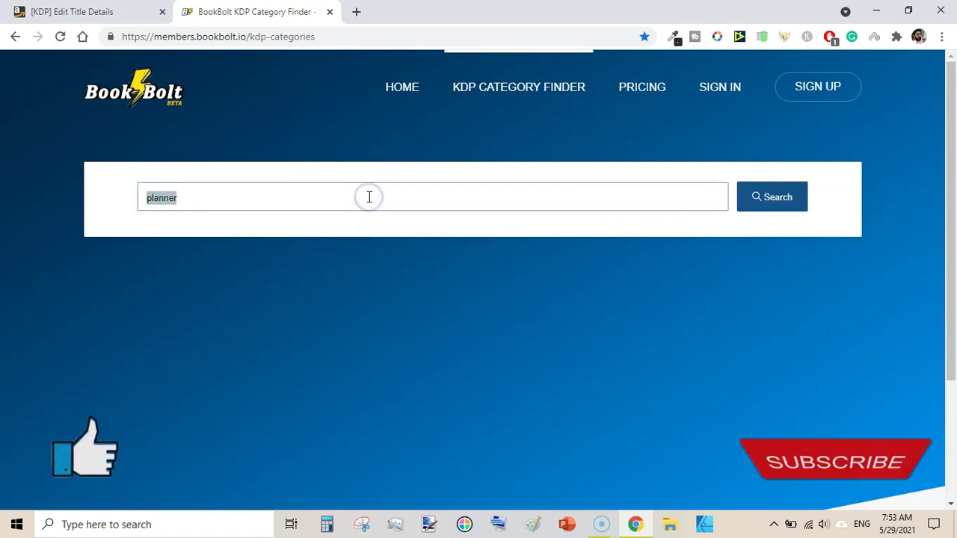
{"action": "type", "text": "fitne"}
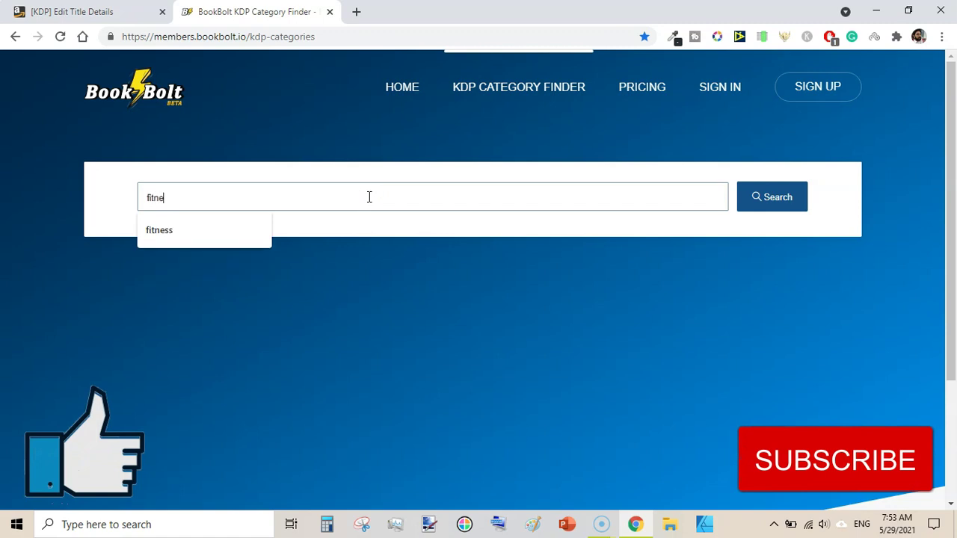
{"action": "type", "text": "ss"}
{"action": "left_click", "coordinate": [771, 200]}
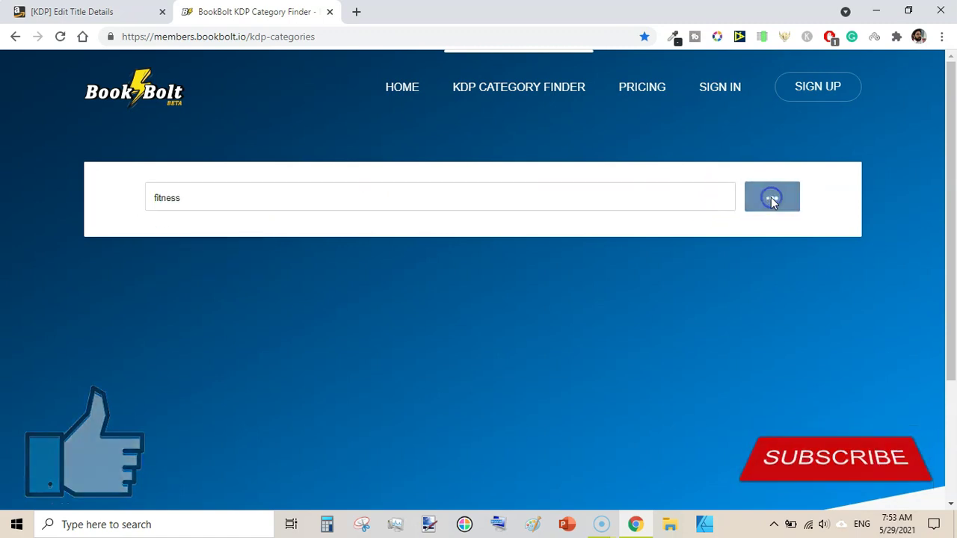
{"action": "left_click_drag", "start_coordinate": [954, 160], "coordinate": [955, 258]}
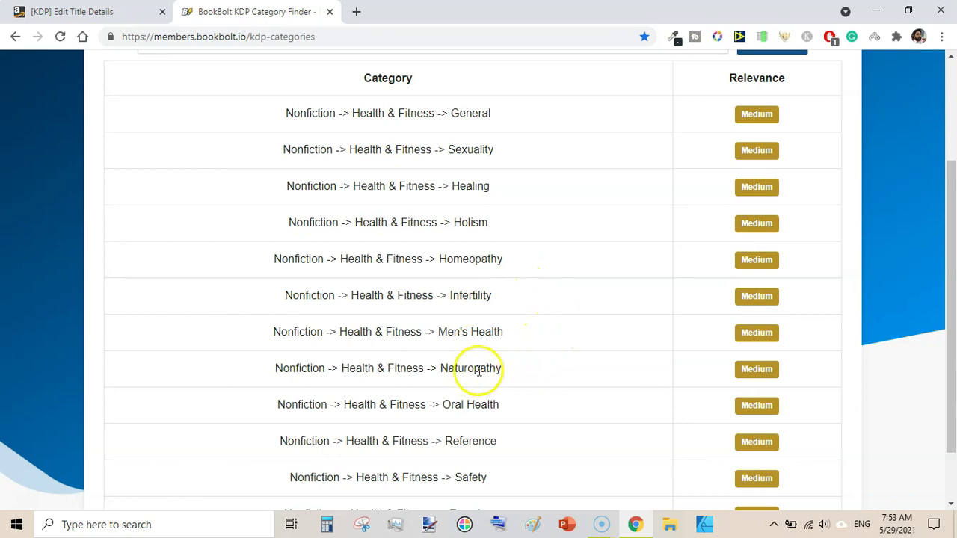
{"action": "left_click_drag", "start_coordinate": [949, 274], "coordinate": [954, 328]}
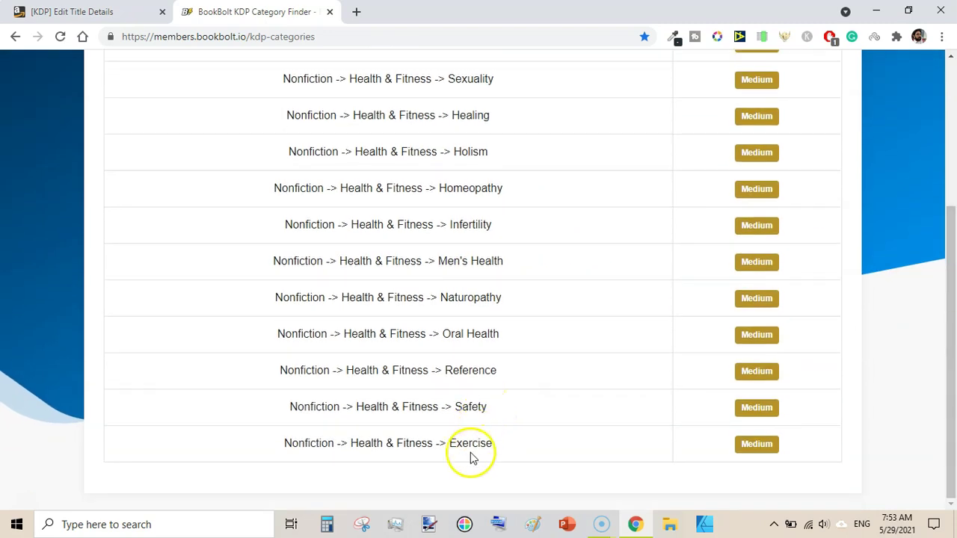
Step: Replace the keyword with "mental", run the category search, and review all suggested categories
{"action": "left_click_drag", "start_coordinate": [955, 314], "coordinate": [953, 164]}
{"action": "double_click", "coordinate": [290, 194]}
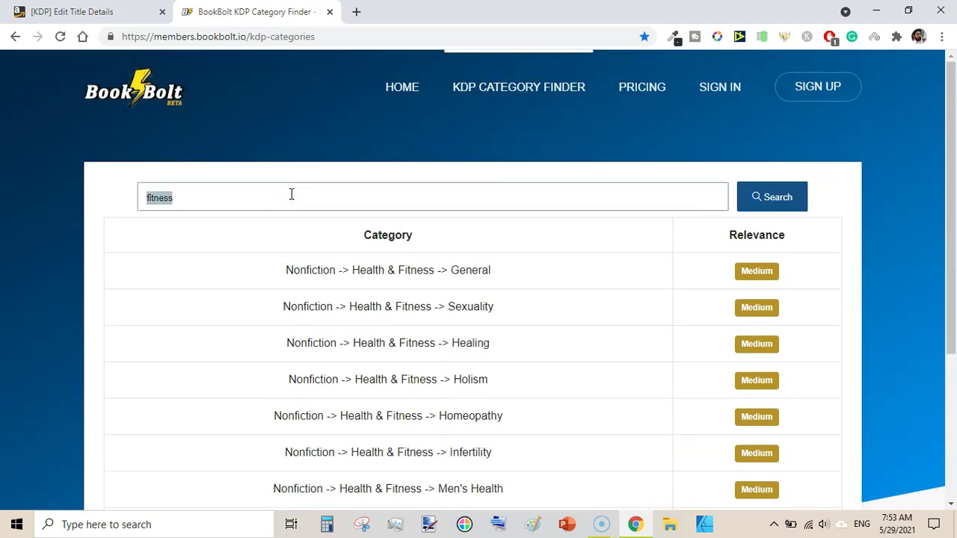
{"action": "type", "text": "mental"}
{"action": "left_click", "coordinate": [770, 204]}
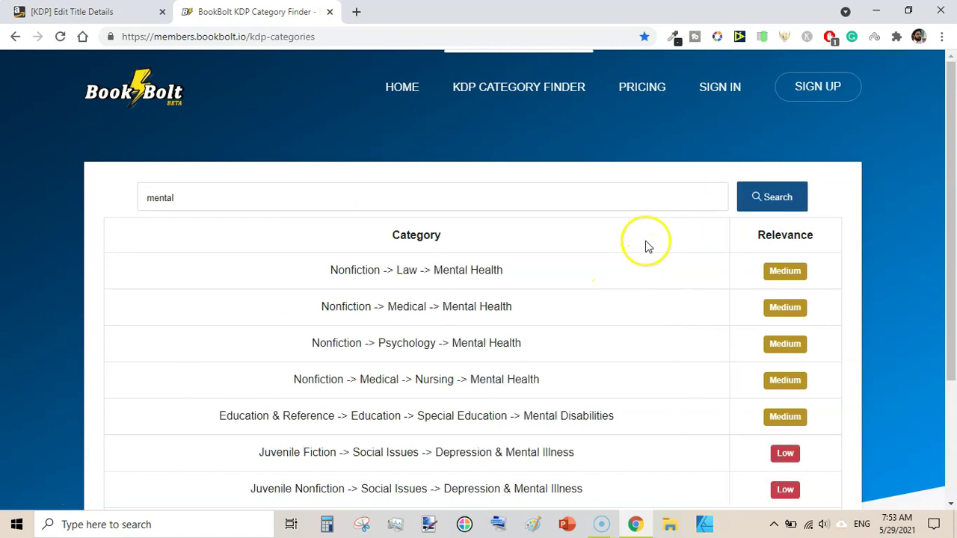
{"action": "scroll", "coordinate": [946, 246], "scroll_direction": "down", "scroll_amount": 2}
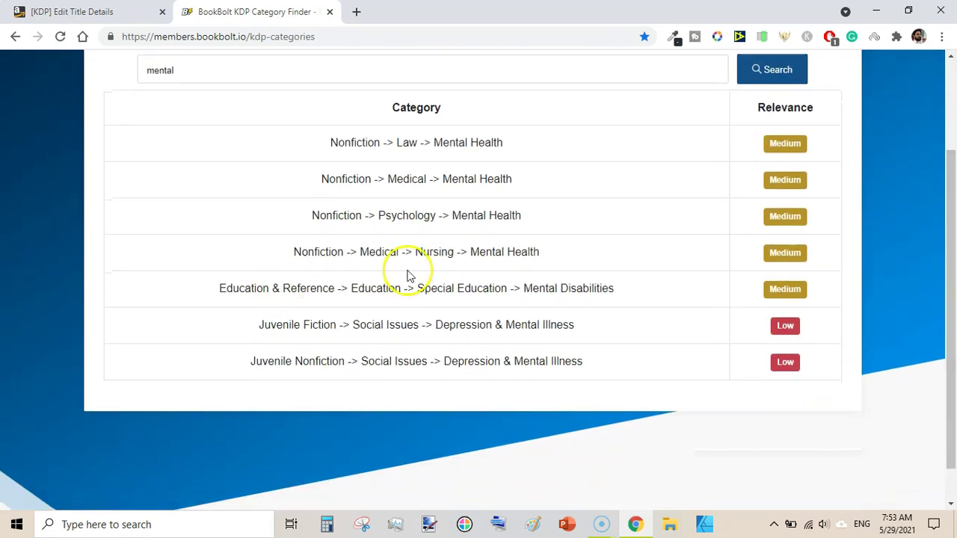
Step: Change the search keyword to "sugar" and look up its matching KDP categories
{"action": "left_click", "coordinate": [947, 130]}
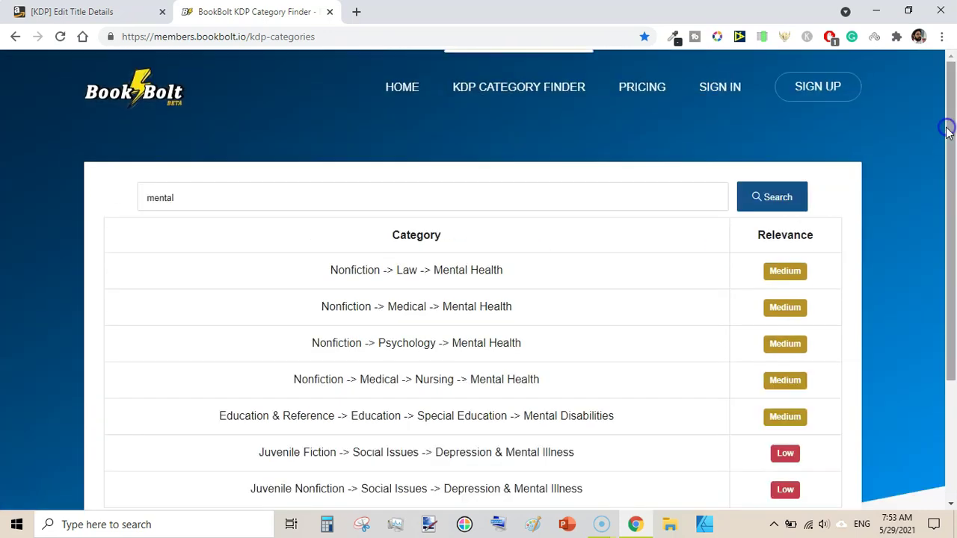
{"action": "double_click", "coordinate": [201, 211]}
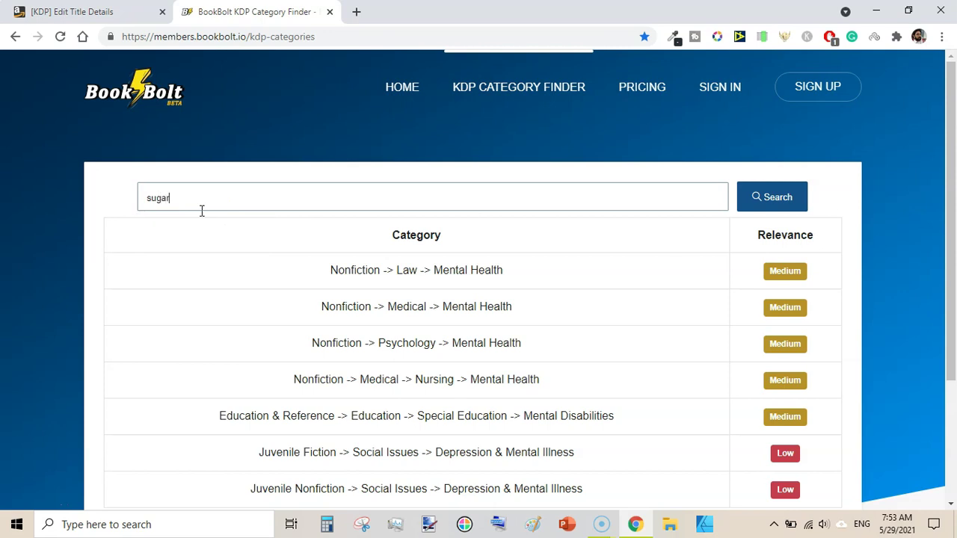
{"action": "left_click", "coordinate": [761, 200]}
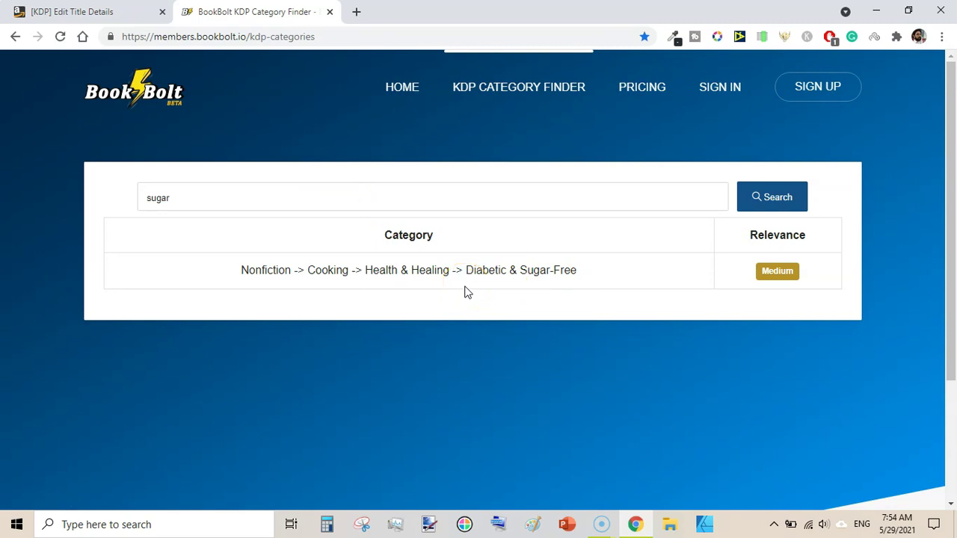
Step: Clear the keyword and search the KDP categories for "blood pressure"
{"action": "left_click", "coordinate": [346, 197]}
{"action": "double_click", "coordinate": [346, 196]}
{"action": "key", "text": "BackSpace"}
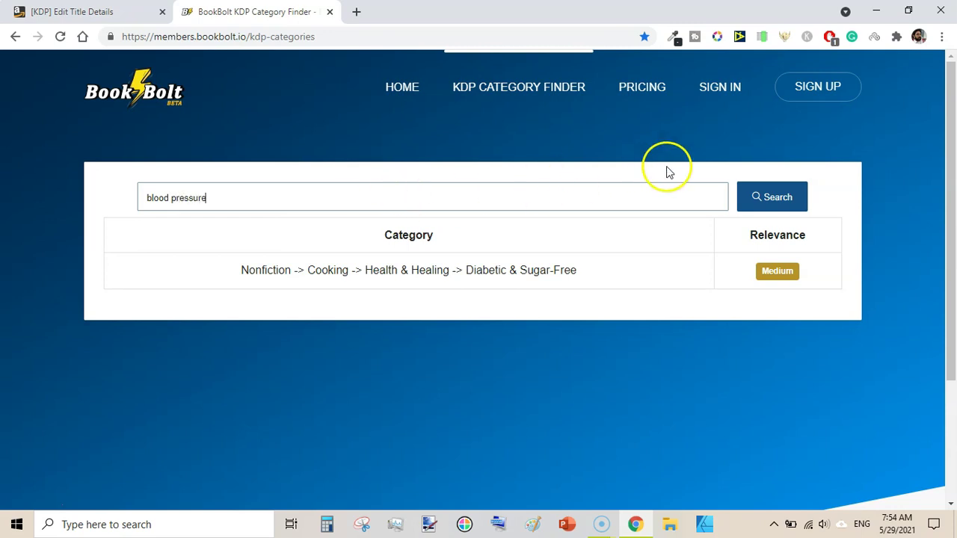
{"action": "left_click", "coordinate": [781, 203]}
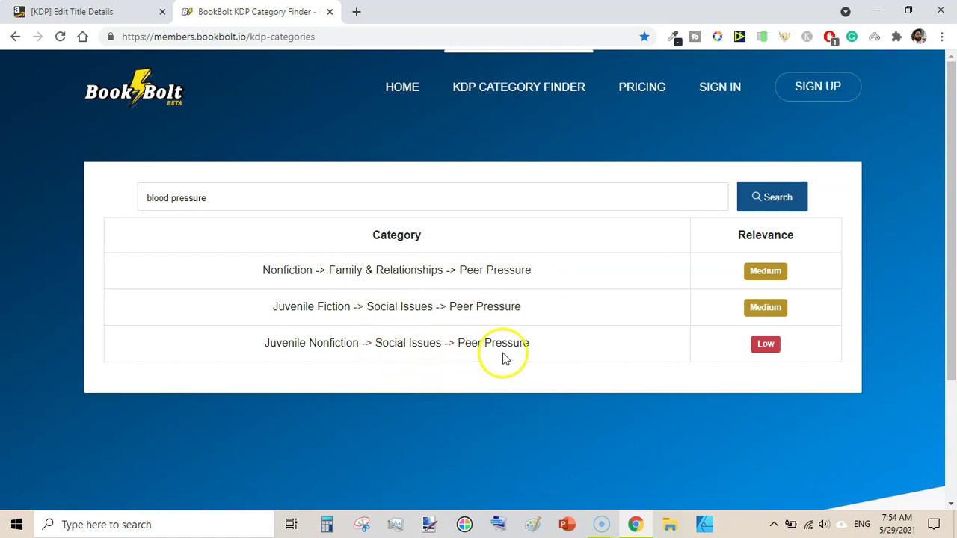
Step: Search for the broader keyword "health" and review the full list of suggested categories
{"action": "left_click", "coordinate": [246, 201]}
{"action": "left_click_drag", "start_coordinate": [170, 200], "coordinate": [202, 199]}
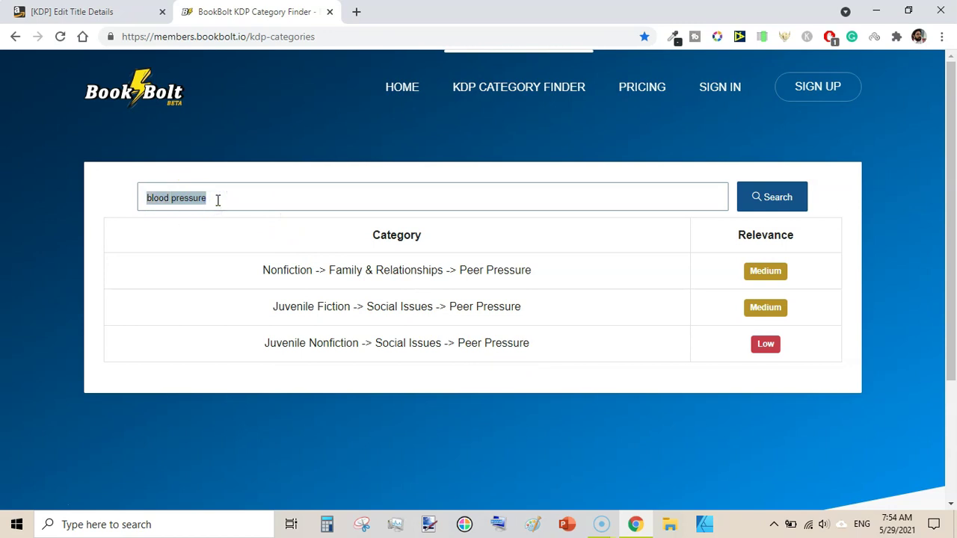
{"action": "key", "text": "BackSpace"}
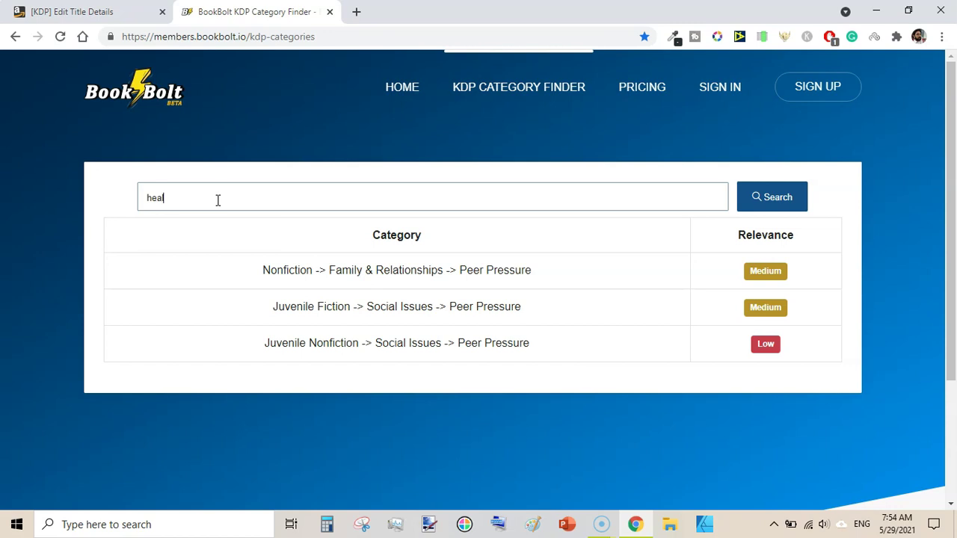
{"action": "left_click", "coordinate": [764, 209]}
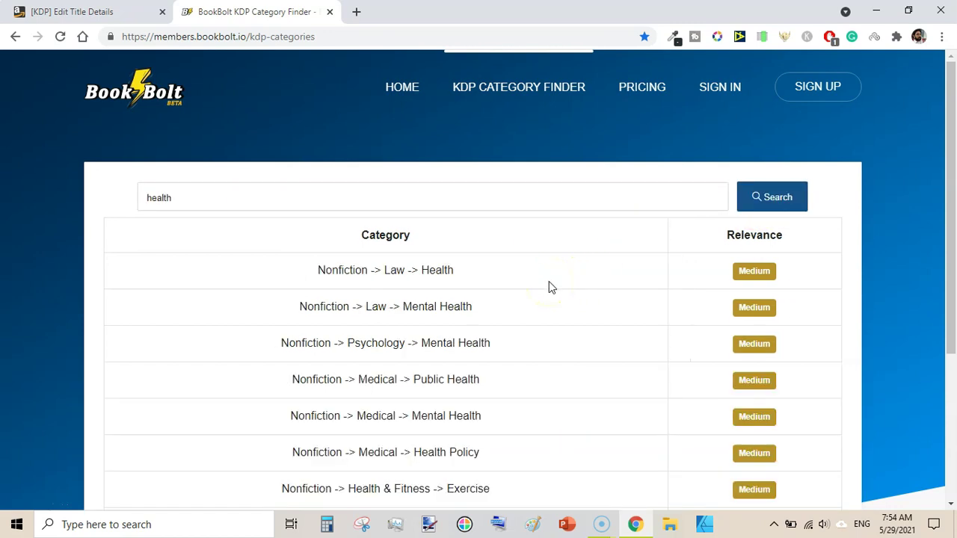
{"action": "left_click_drag", "start_coordinate": [948, 207], "coordinate": [949, 343]}
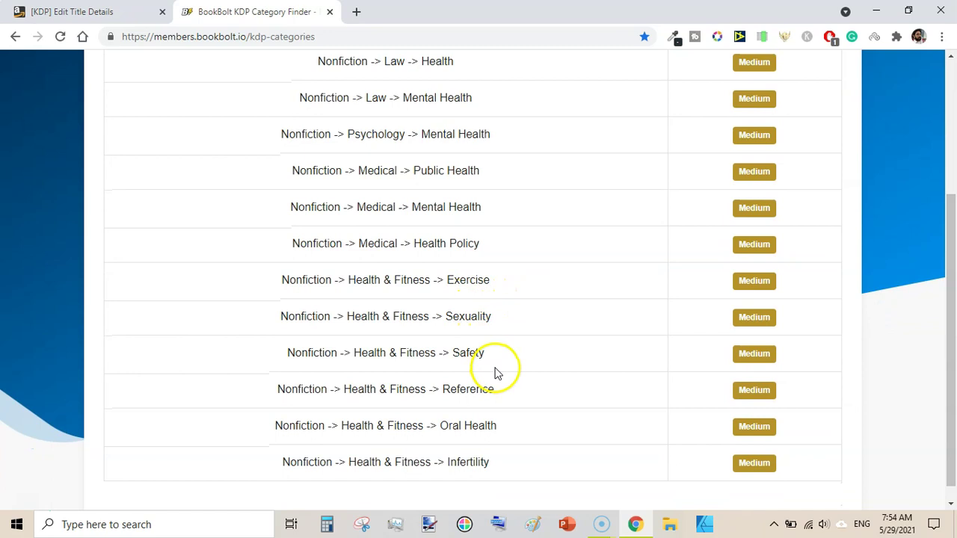
Step: Search the KDP categories for "algebra" and review the suggested mathematics categories
{"action": "left_click_drag", "start_coordinate": [943, 318], "coordinate": [939, 165]}
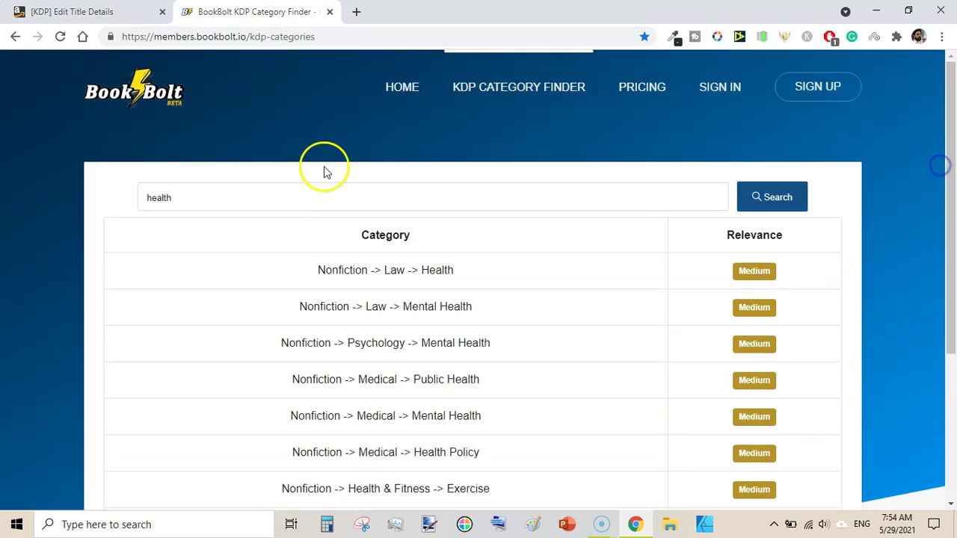
{"action": "double_click", "coordinate": [276, 197]}
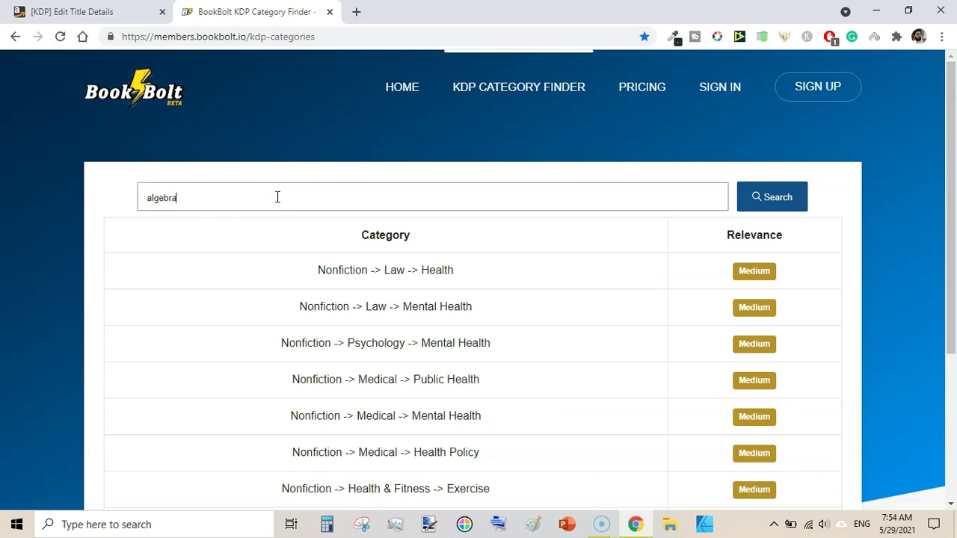
{"action": "left_click", "coordinate": [777, 197]}
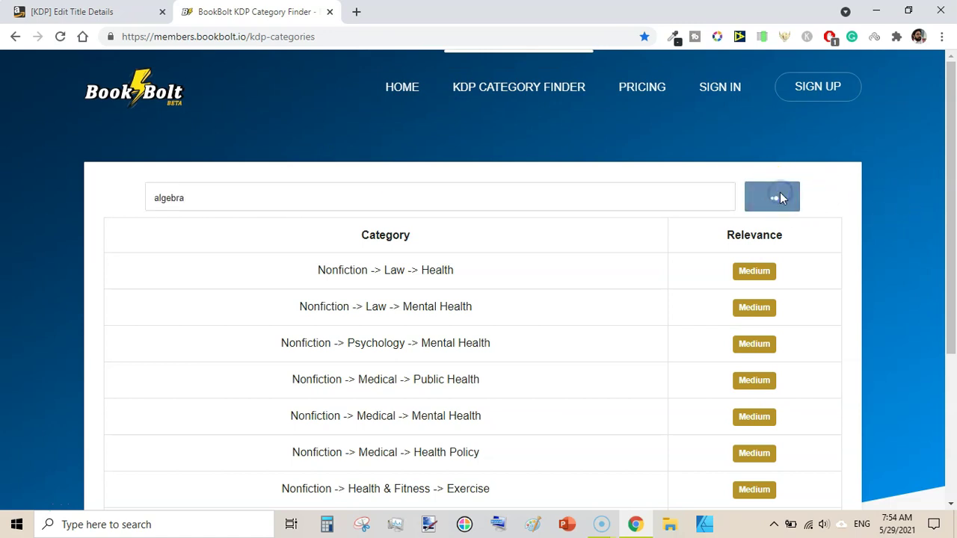
{"action": "left_click_drag", "start_coordinate": [950, 156], "coordinate": [950, 237]}
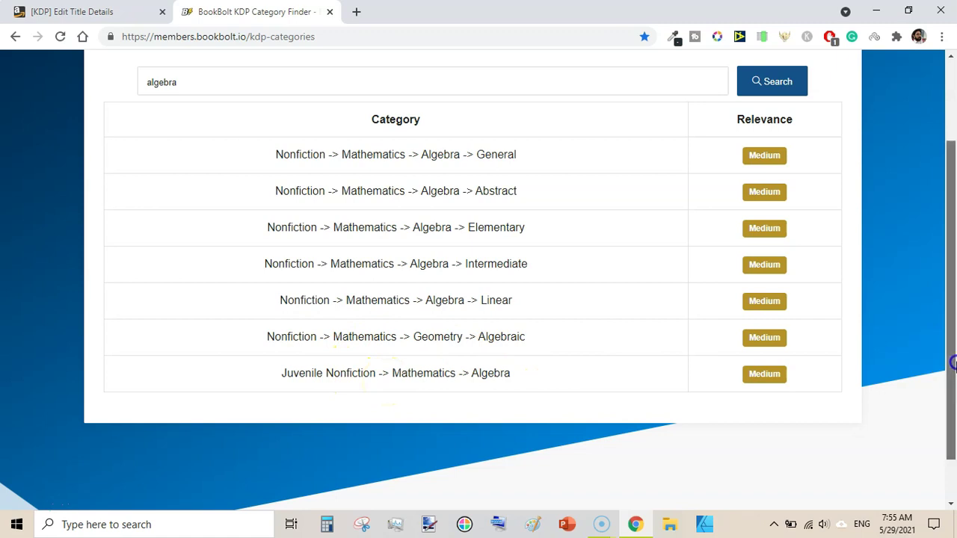
Step: Replace the keyword with "unicorn" and run the category search
{"action": "left_click_drag", "start_coordinate": [950, 359], "coordinate": [920, 170]}
{"action": "triple_click", "coordinate": [384, 199]}
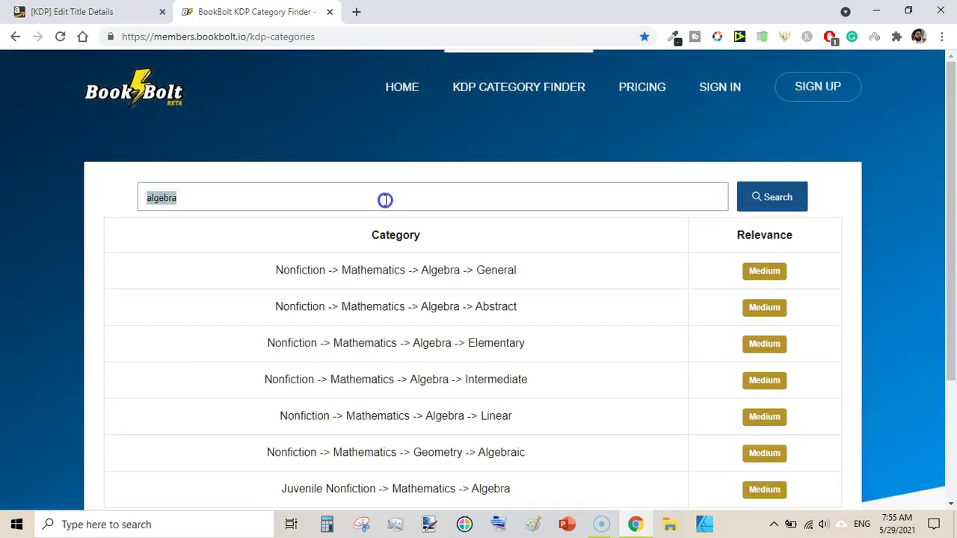
{"action": "key", "text": "BackSpace"}
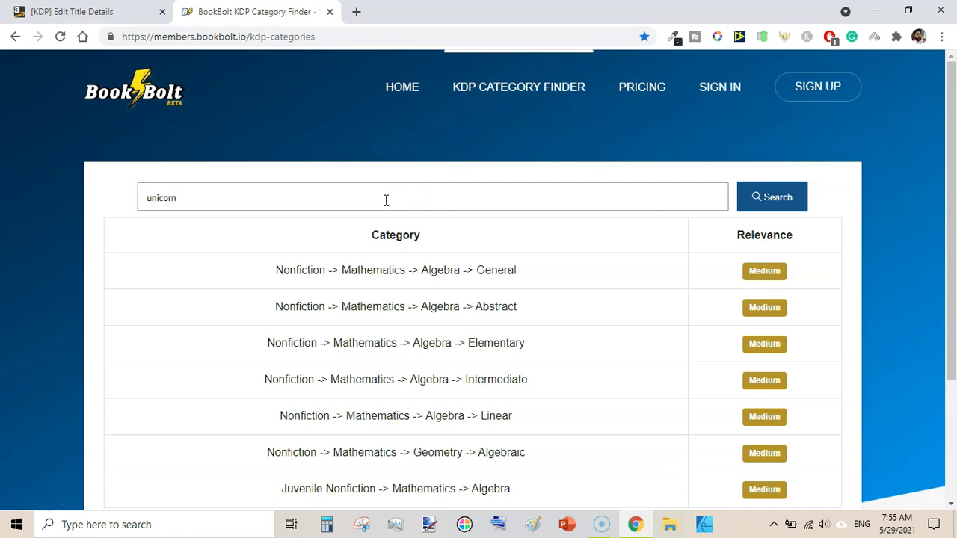
{"action": "left_click", "coordinate": [774, 200]}
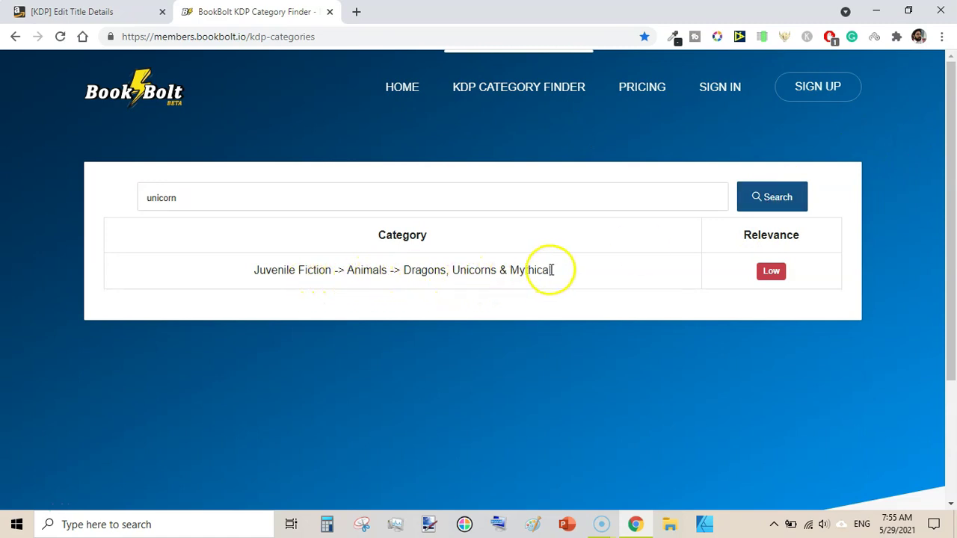
Step: Clear the keyword and search the KDP categories for "scketchbook"
{"action": "double_click", "coordinate": [356, 204]}
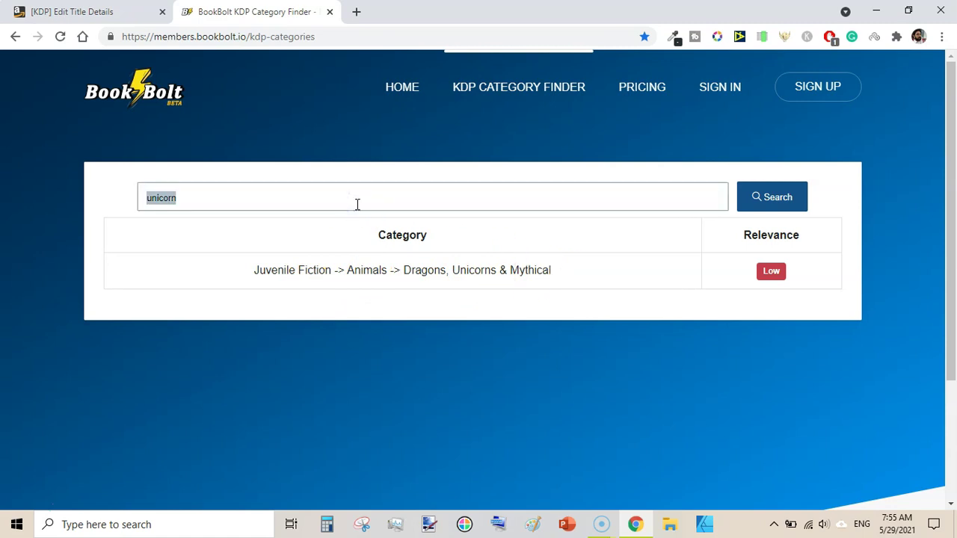
{"action": "key", "text": "BackSpace"}
{"action": "type", "text": "scketchbook"}
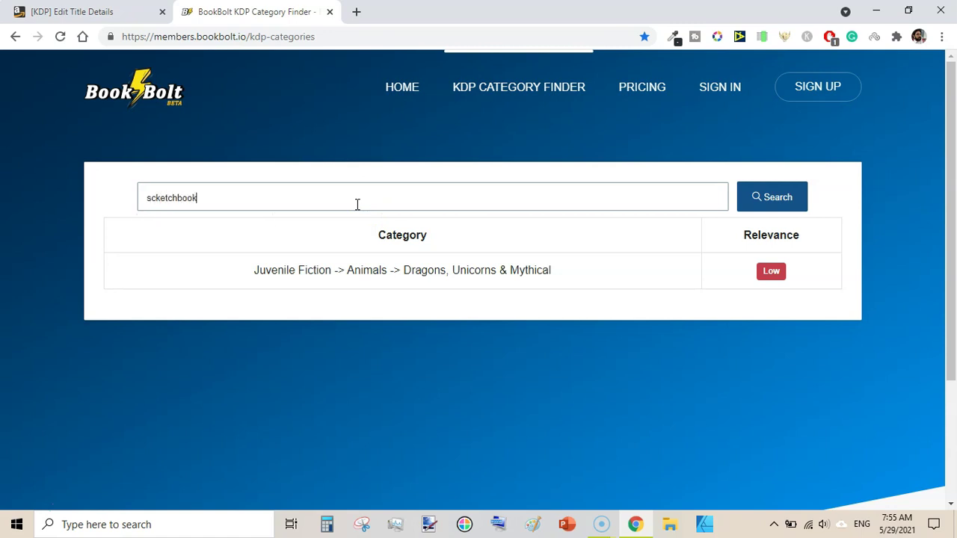
{"action": "left_click", "coordinate": [771, 197]}
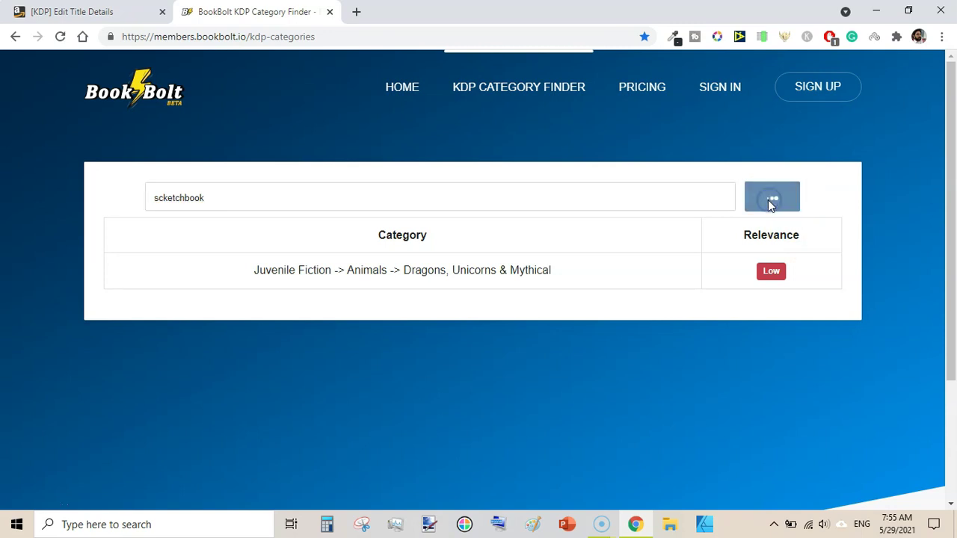
Step: Replace the keyword with "drawing", run the category search, and review the full list of suggested categories
{"action": "left_click", "coordinate": [361, 196]}
{"action": "key", "text": "ctrl+a"}
{"action": "type", "text": "sk"}
{"action": "key", "text": "BackSpace"}
{"action": "key", "text": "BackSpace"}
{"action": "type", "text": "drawing"}
{"action": "left_click", "coordinate": [768, 206]}
{"action": "left_click", "coordinate": [557, 282]}
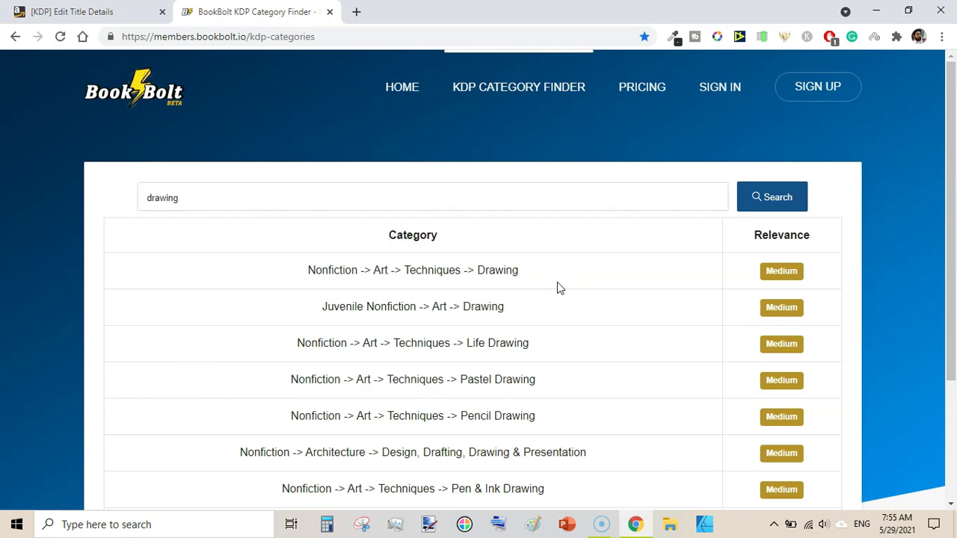
{"action": "left_click_drag", "start_coordinate": [950, 177], "coordinate": [953, 269]}
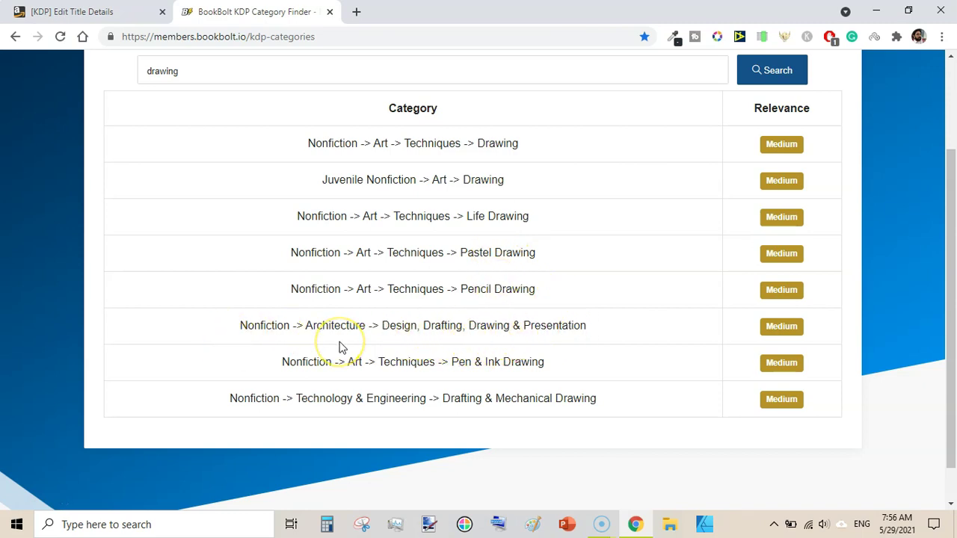
Step: Narrow the keyword to "drafting" and run the category search
{"action": "left_click_drag", "start_coordinate": [943, 279], "coordinate": [943, 149]}
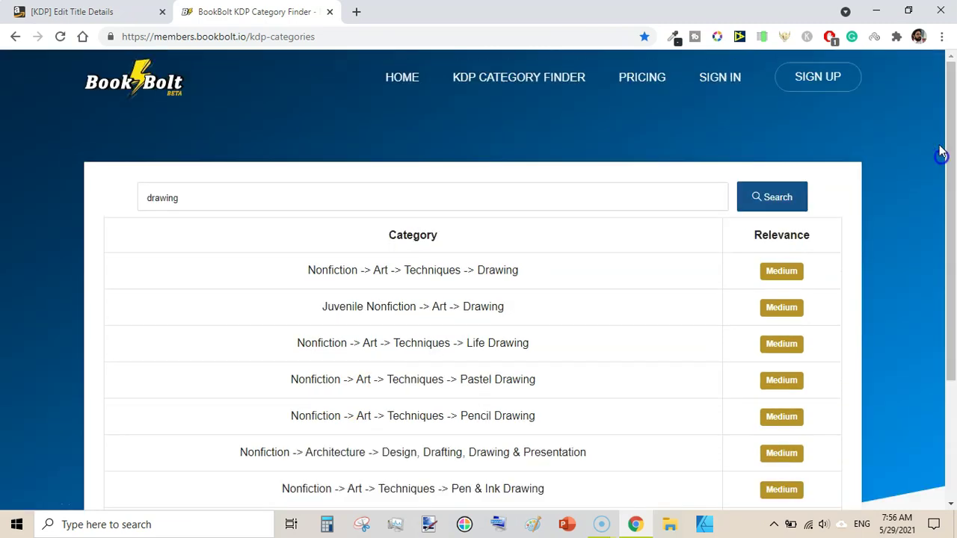
{"action": "double_click", "coordinate": [257, 197]}
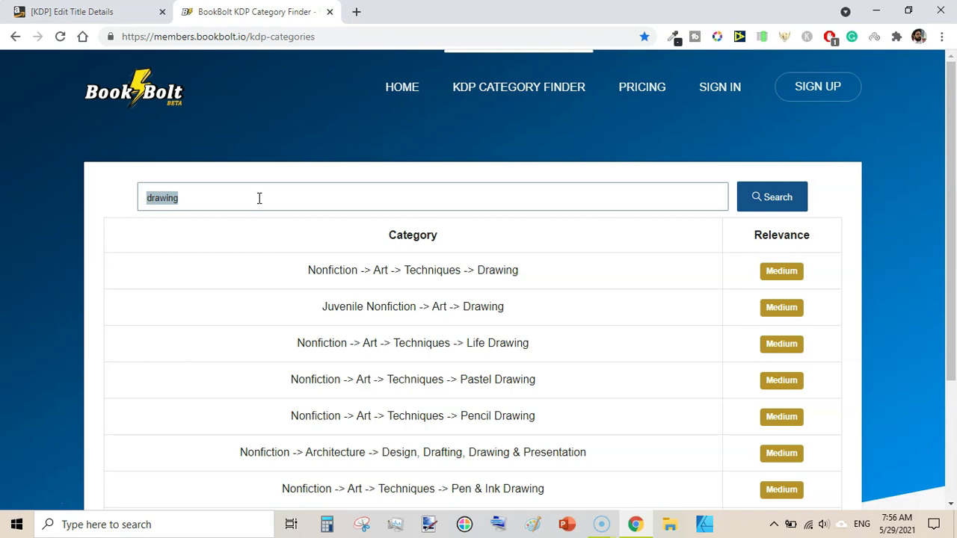
{"action": "type", "text": "draftin"}
{"action": "left_click", "coordinate": [789, 200]}
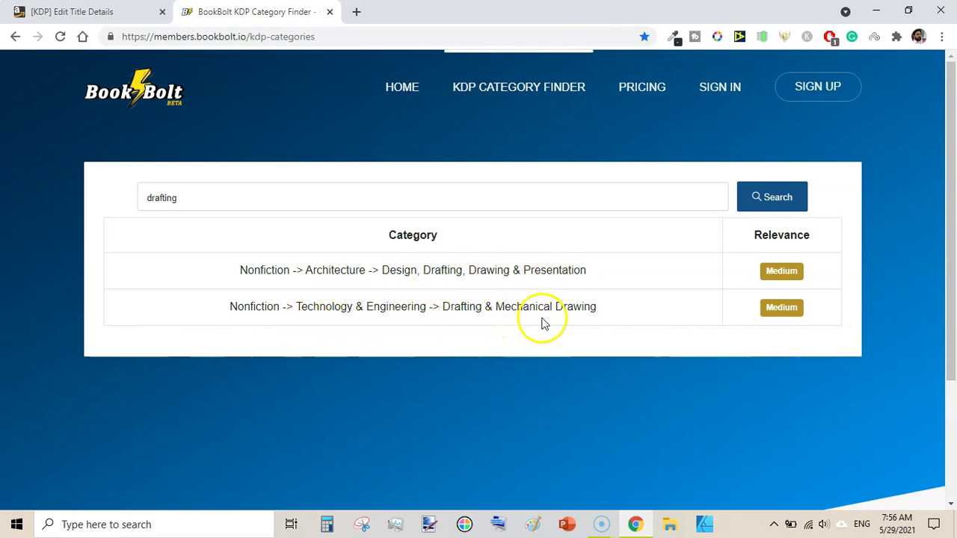
Step: Search the KDP Category Finder for the keyword "engineering"
{"action": "double_click", "coordinate": [261, 204]}
{"action": "type", "text": "engineering"}
{"action": "left_click", "coordinate": [767, 198]}
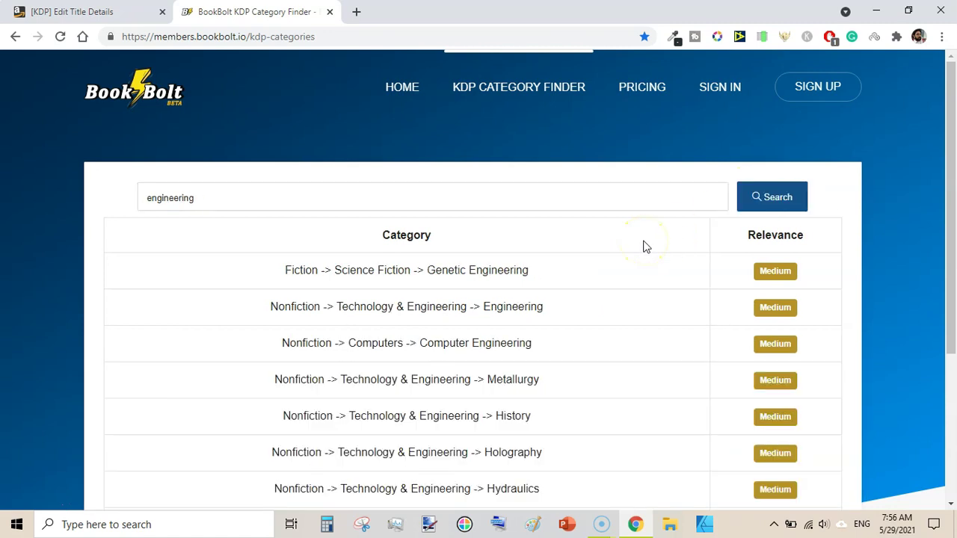
Step: Look over the engineering categories, and search for the keyword "graph paper" to review its suggested categories
{"action": "left_click_drag", "start_coordinate": [951, 161], "coordinate": [953, 237]}
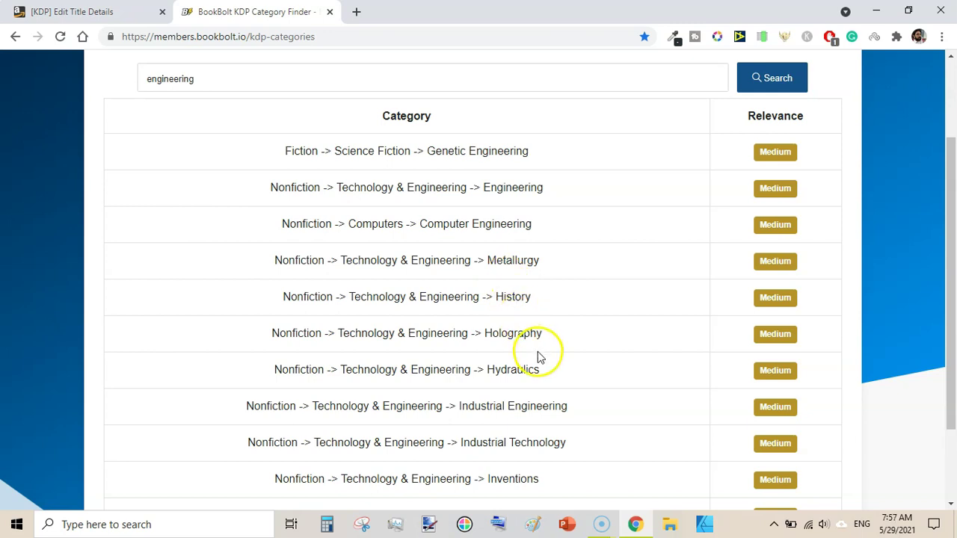
{"action": "left_click_drag", "start_coordinate": [949, 277], "coordinate": [950, 154]}
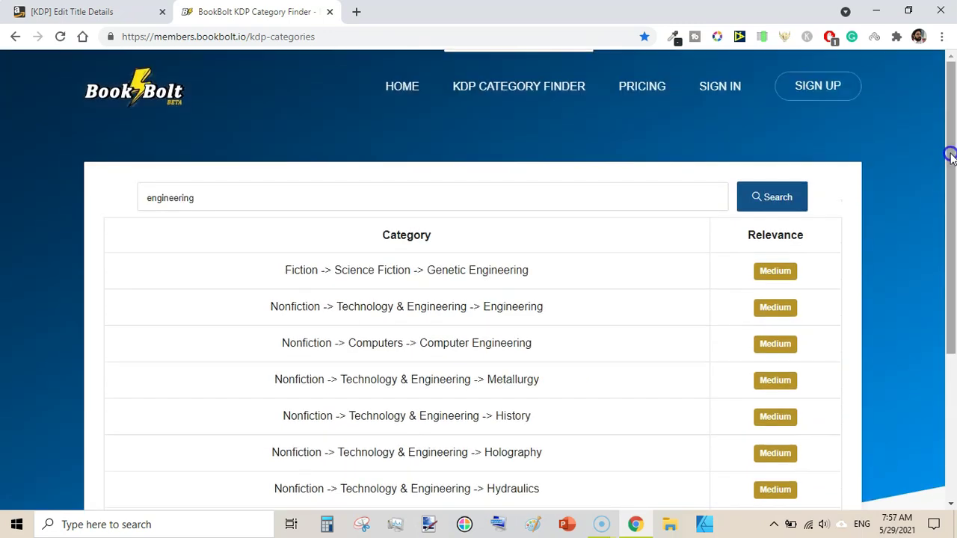
{"action": "left_click", "coordinate": [230, 200]}
{"action": "double_click", "coordinate": [230, 200]}
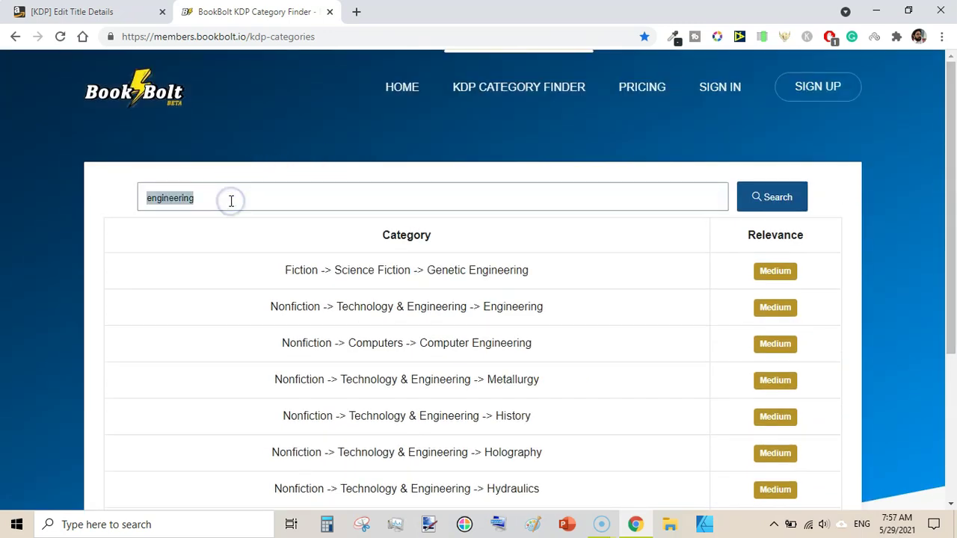
{"action": "type", "text": "graph paper"}
{"action": "left_click", "coordinate": [791, 195]}
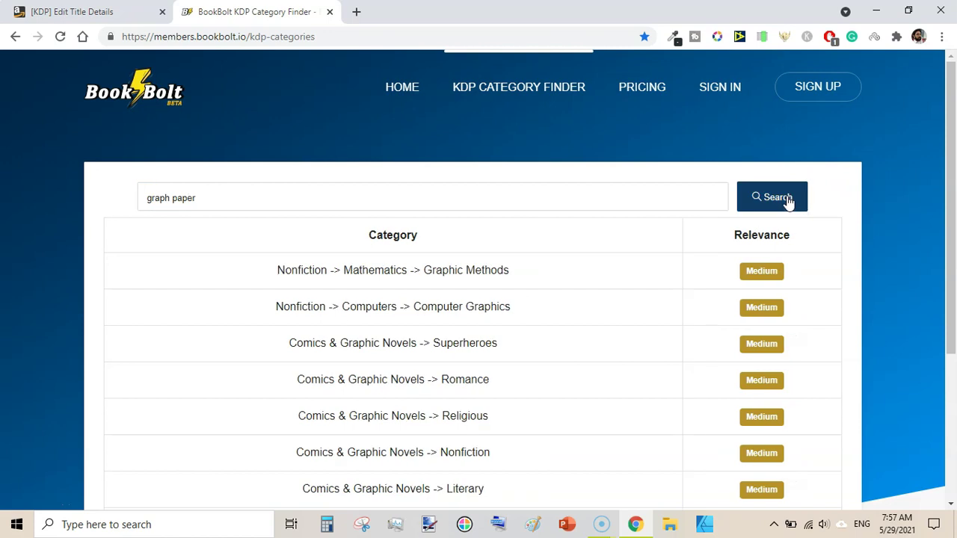
{"action": "left_click_drag", "start_coordinate": [946, 167], "coordinate": [946, 255]}
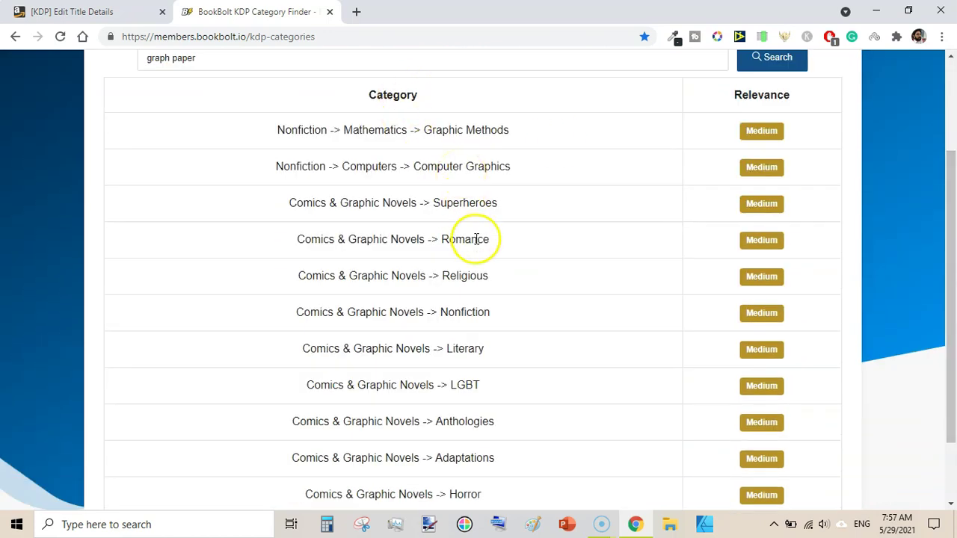
{"action": "left_click_drag", "start_coordinate": [946, 316], "coordinate": [939, 162]}
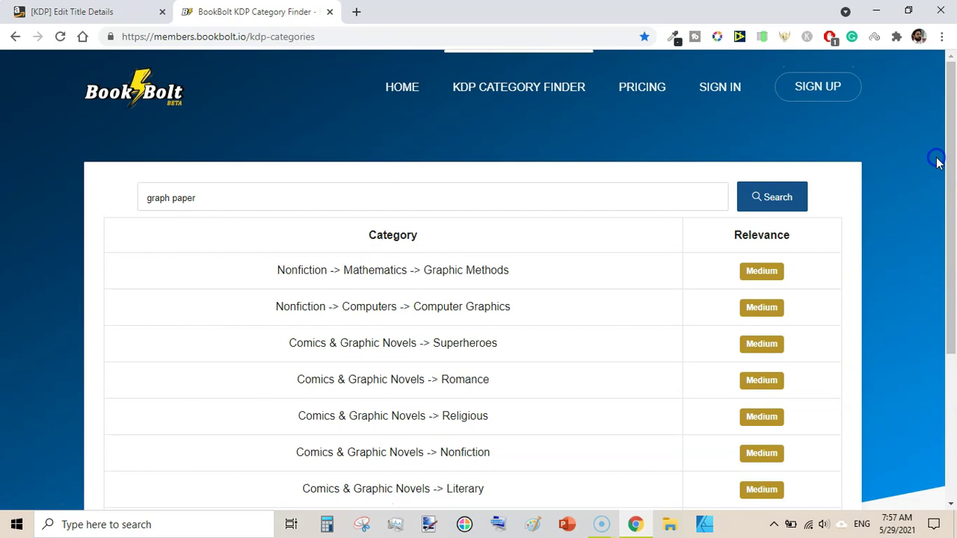
Step: Replace the keyword with "grid" and run the category search
{"action": "triple_click", "coordinate": [258, 198]}
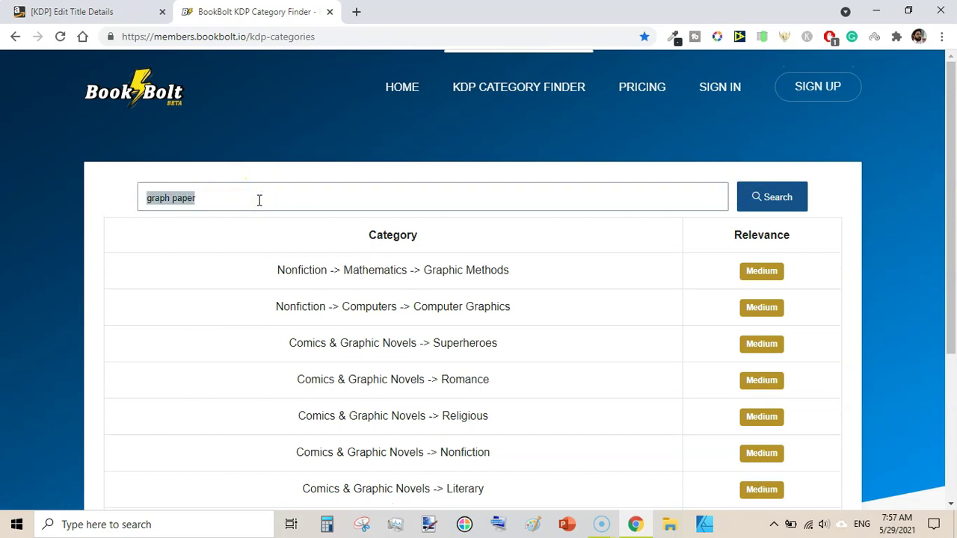
{"action": "key", "text": "BackSpace"}
{"action": "type", "text": "grid"}
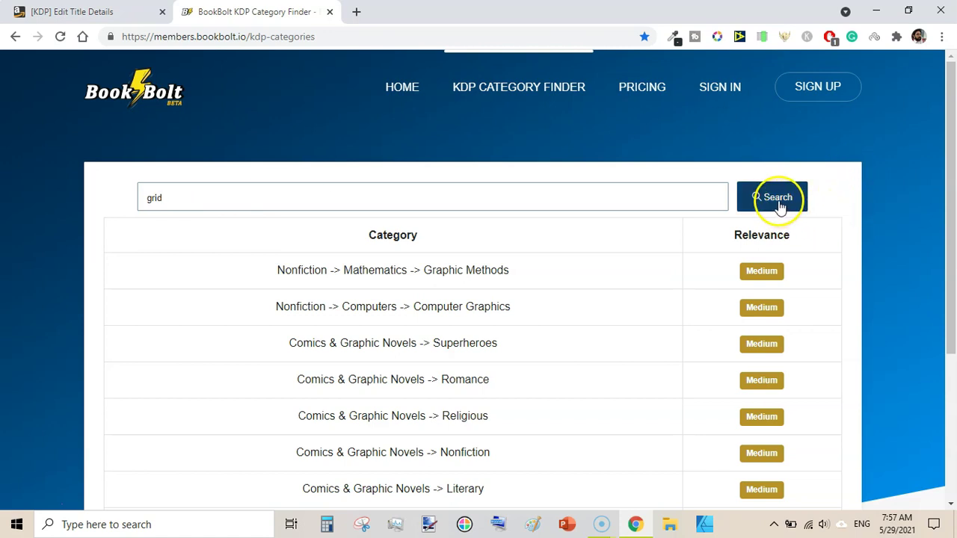
{"action": "left_click", "coordinate": [778, 205]}
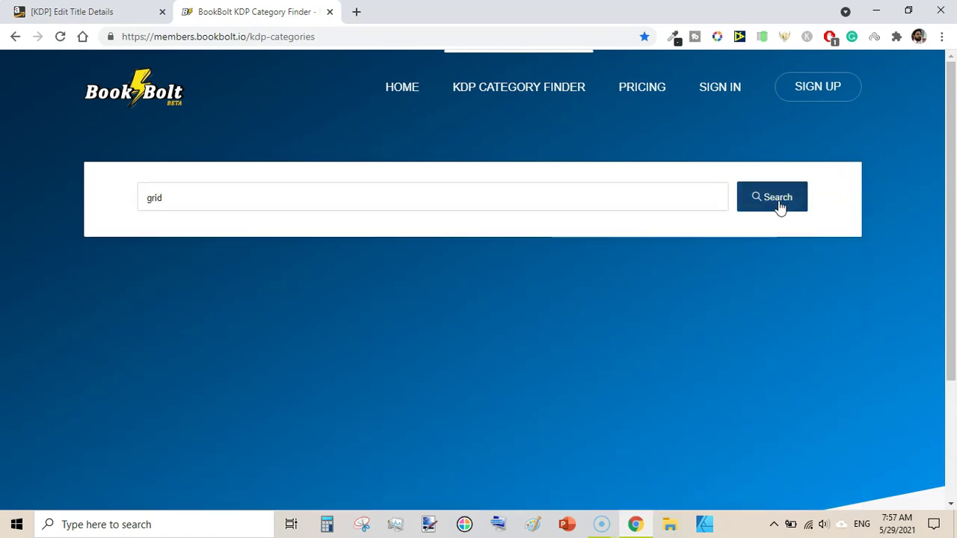
Step: Search the KDP categories for "flowers" and review the full list of suggested categories
{"action": "triple_click", "coordinate": [469, 197]}
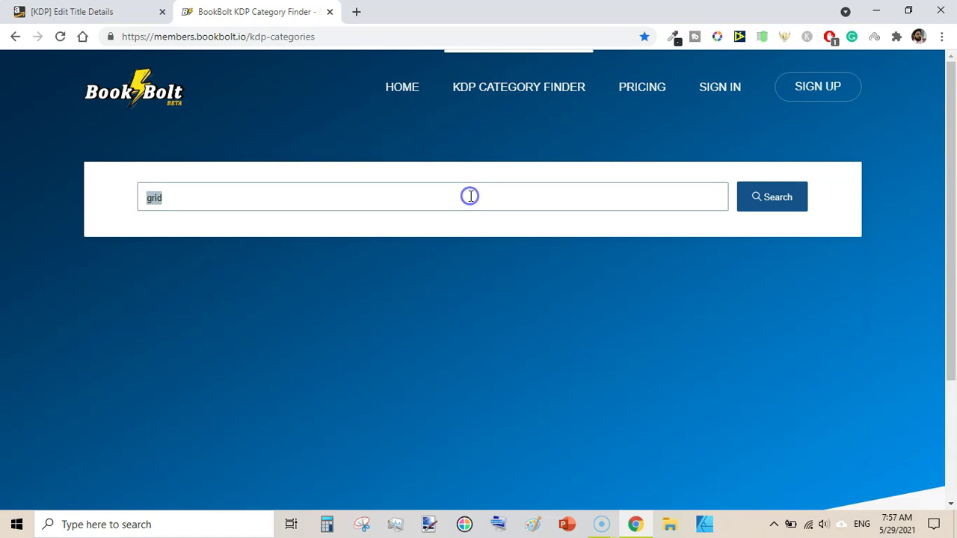
{"action": "key", "text": "BackSpace"}
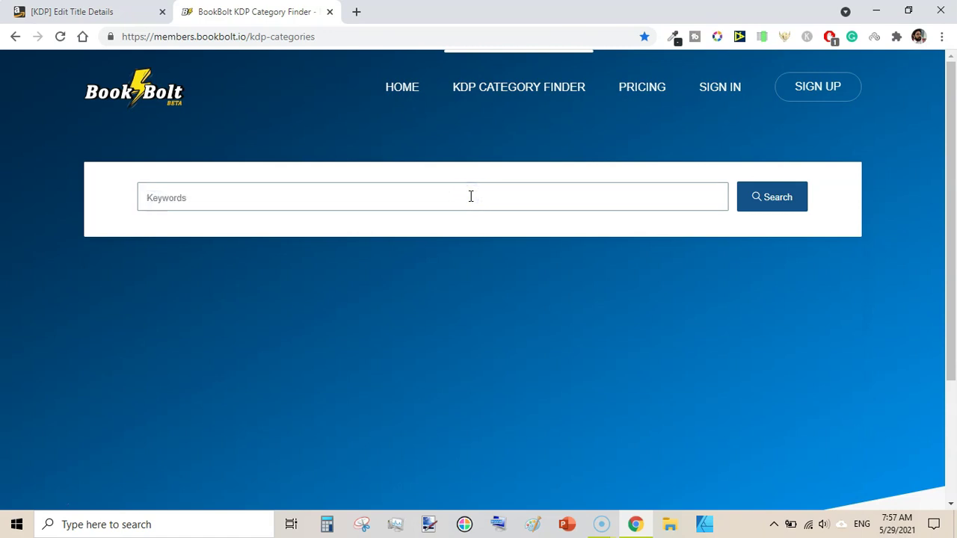
{"action": "type", "text": "flowers"}
{"action": "left_click", "coordinate": [780, 198]}
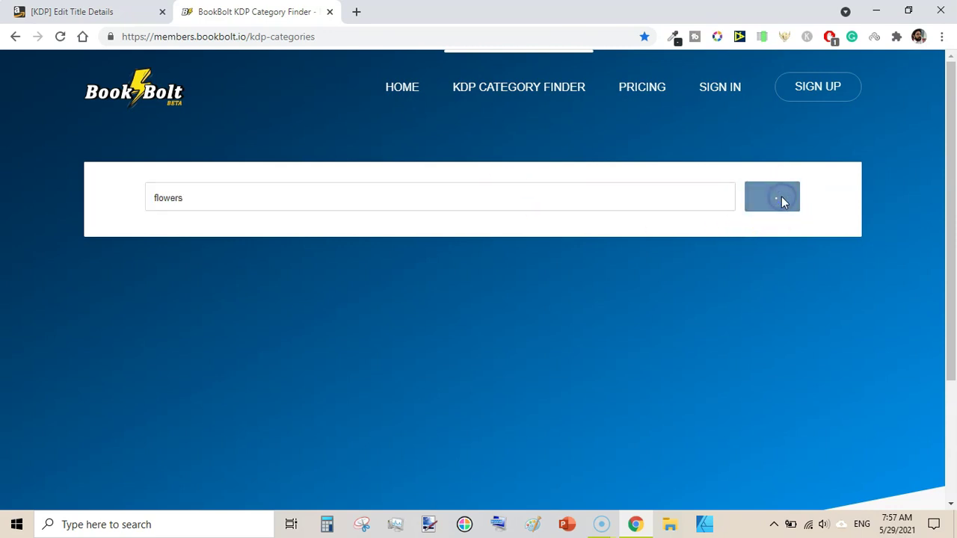
{"action": "left_click_drag", "start_coordinate": [951, 147], "coordinate": [954, 225]}
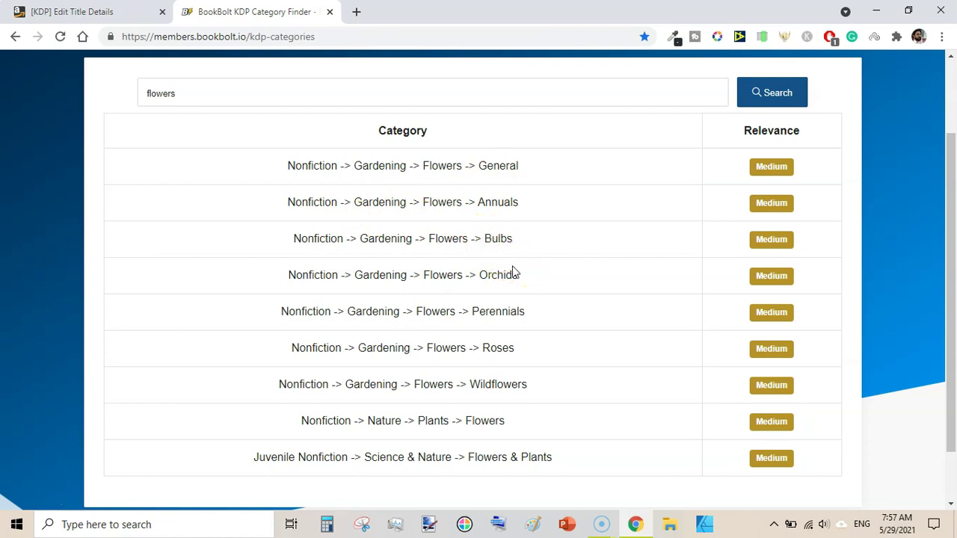
{"action": "left_click_drag", "start_coordinate": [943, 299], "coordinate": [938, 81]}
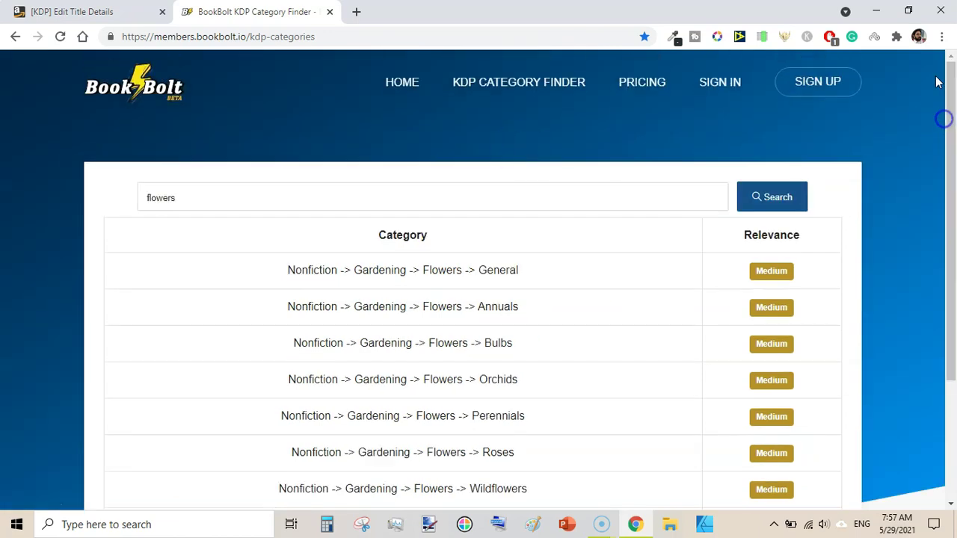
Step: Change the keyword to "plants", run the category search, and look through the suggested categories
{"action": "double_click", "coordinate": [305, 190]}
{"action": "type", "text": "plants"}
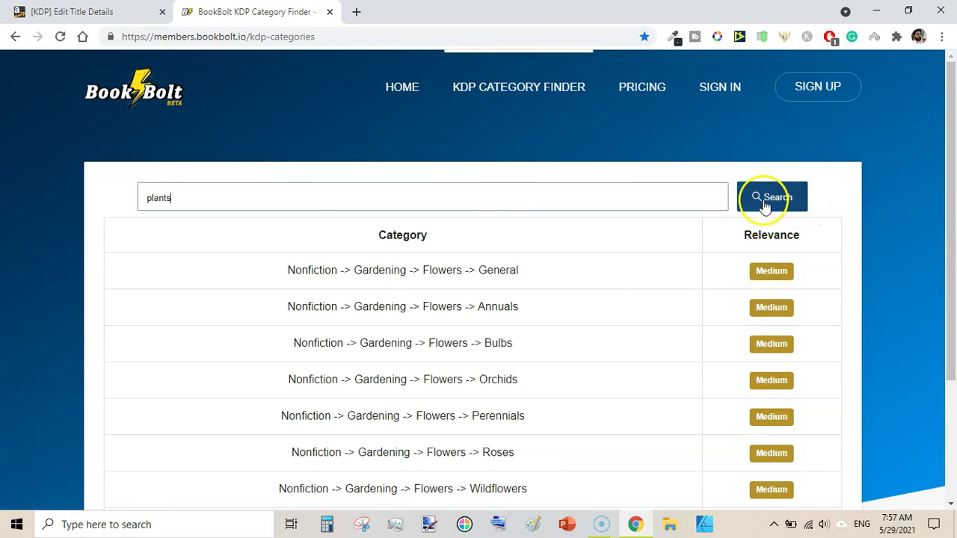
{"action": "left_click", "coordinate": [767, 199]}
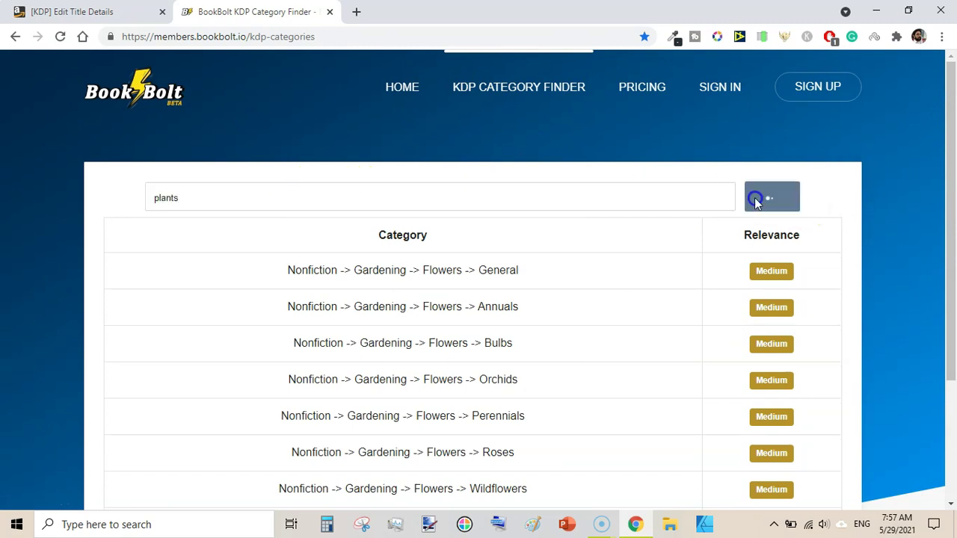
{"action": "left_click_drag", "start_coordinate": [949, 176], "coordinate": [939, 209]}
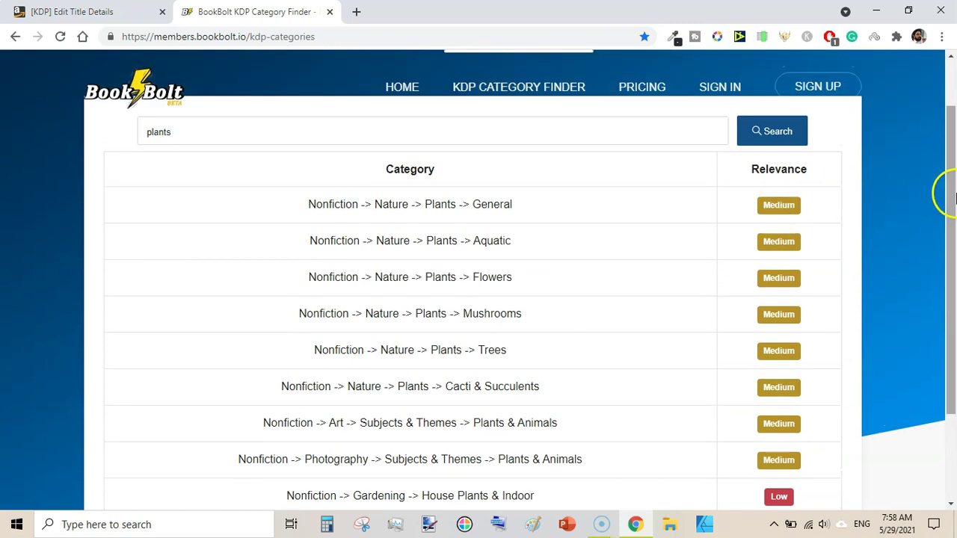
{"action": "scroll", "coordinate": [953, 196], "scroll_direction": "up", "scroll_amount": 1}
{"action": "left_click", "coordinate": [955, 191]}
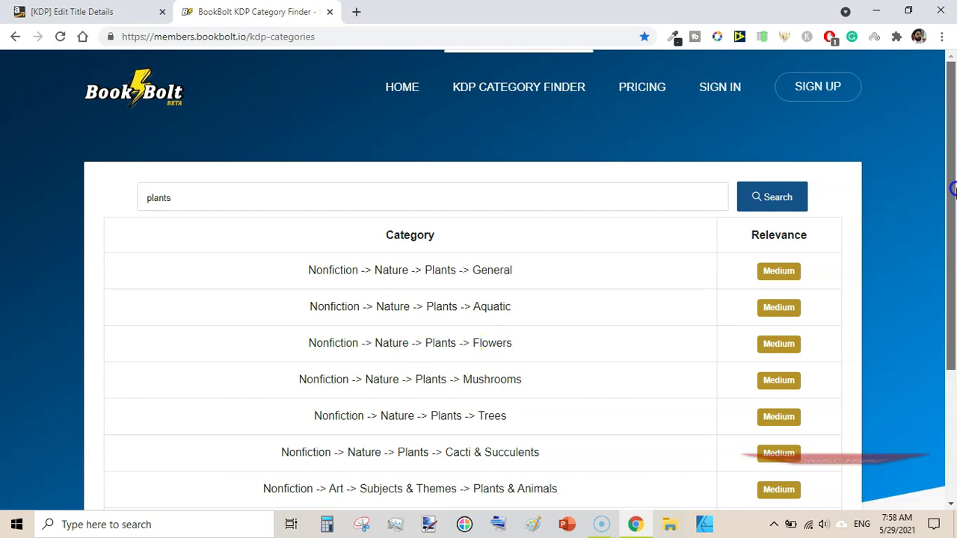
Step: Search the KDP Category Finder for "animals" and examine the juvenile fiction and nonfiction categories it suggests
{"action": "double_click", "coordinate": [241, 189]}
{"action": "key", "text": "BackSpace"}
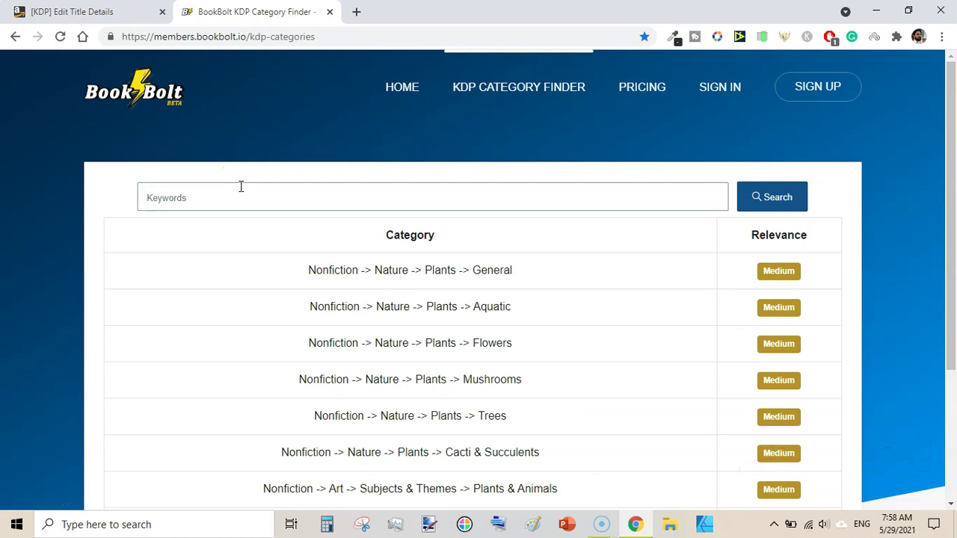
{"action": "type", "text": "animals"}
{"action": "left_click", "coordinate": [781, 196]}
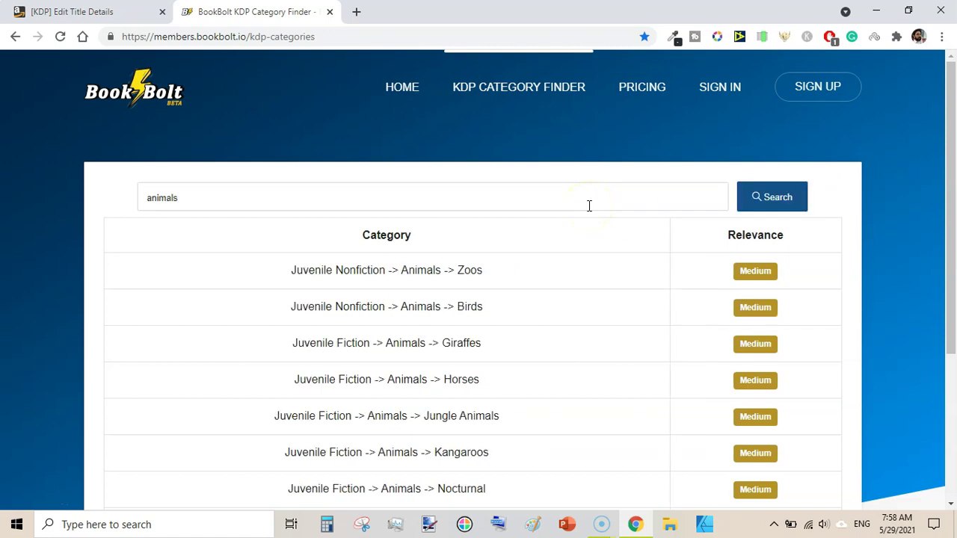
{"action": "left_click_drag", "start_coordinate": [951, 183], "coordinate": [953, 221]}
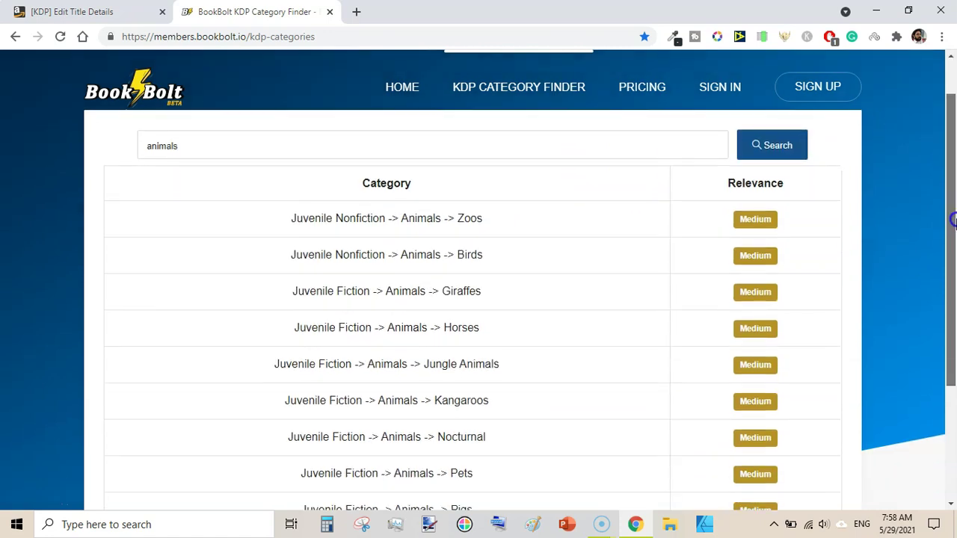
{"action": "left_click_drag", "start_coordinate": [953, 221], "coordinate": [948, 122]}
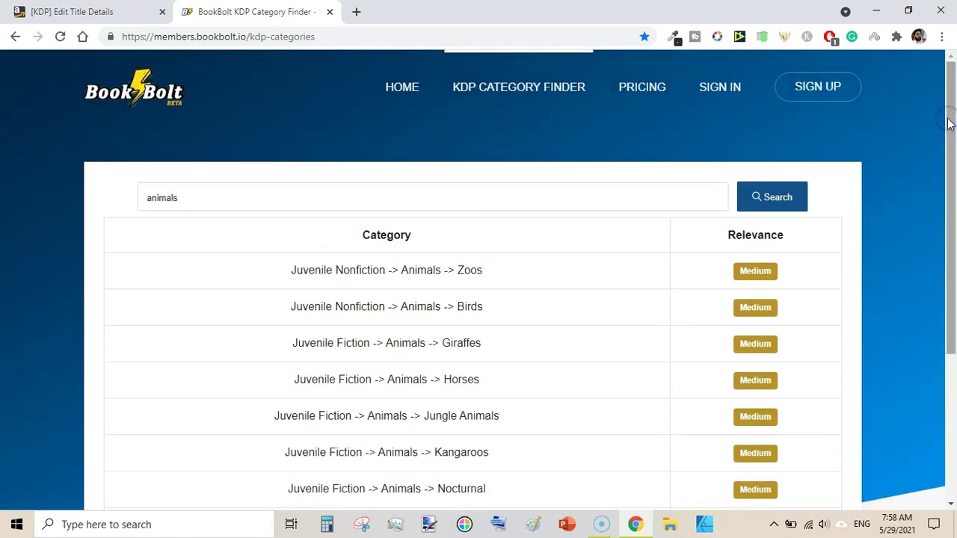
{"action": "left_click_drag", "start_coordinate": [951, 139], "coordinate": [920, 132]}
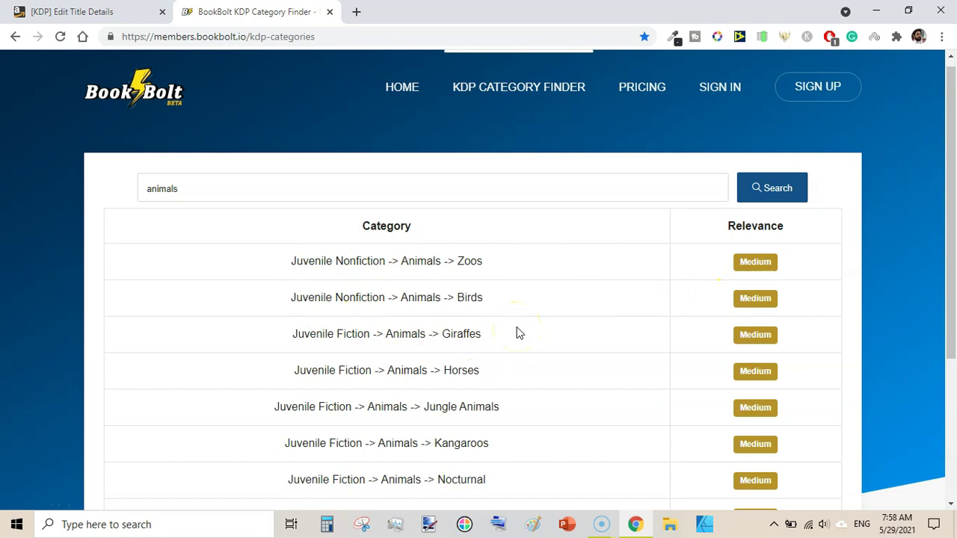
{"action": "mouse_move", "coordinate": [951, 139]}
{"action": "left_mouse_down"}
{"action": "mouse_move", "coordinate": [953, 294]}
{"action": "mouse_move", "coordinate": [951, 149]}
{"action": "left_mouse_up"}
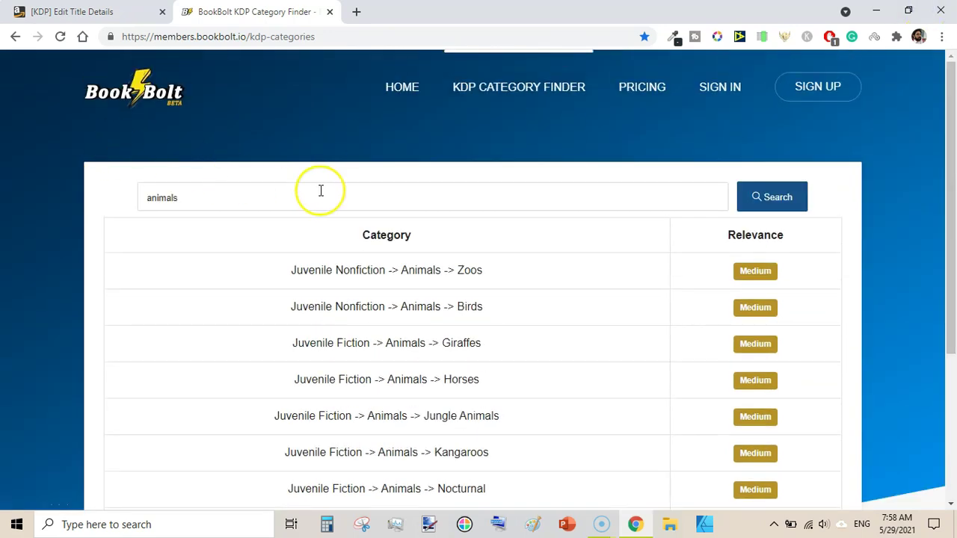